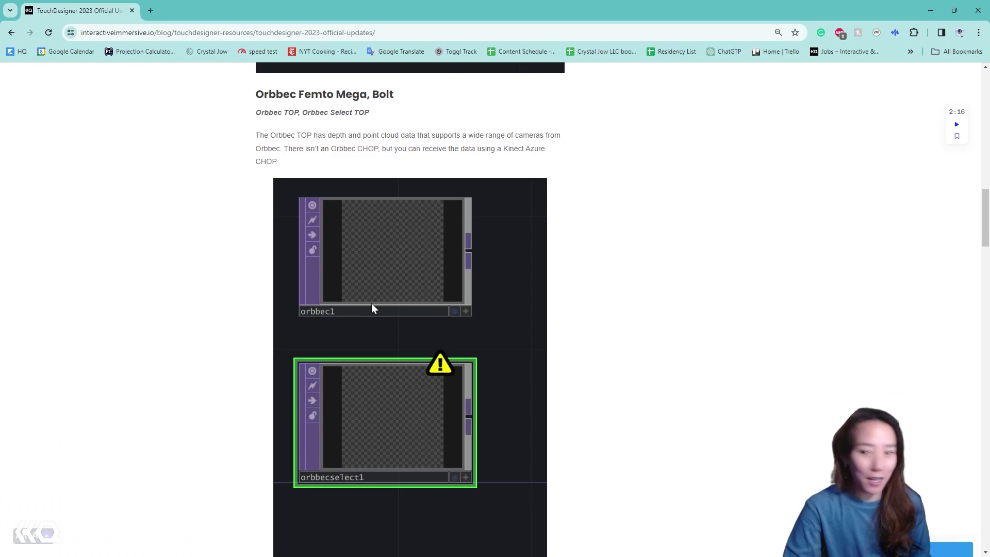
Step: Skim the TouchDesigner 2023 Official Updates article from the sensor sections through to the new Bloom and NVIDIA Upscale TOPs
left_click(62, 453)
left_click(441, 323)
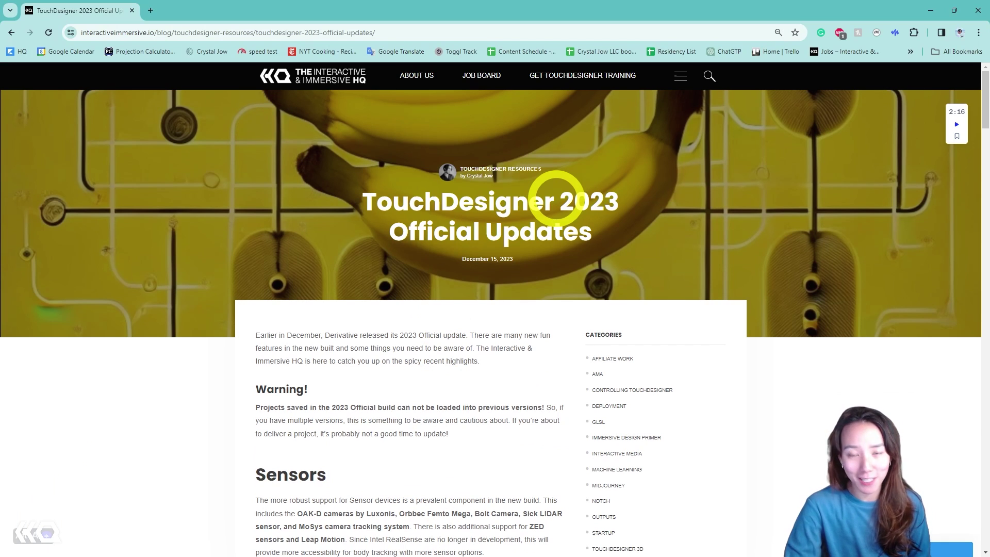
scroll(554, 201, "down", 10)
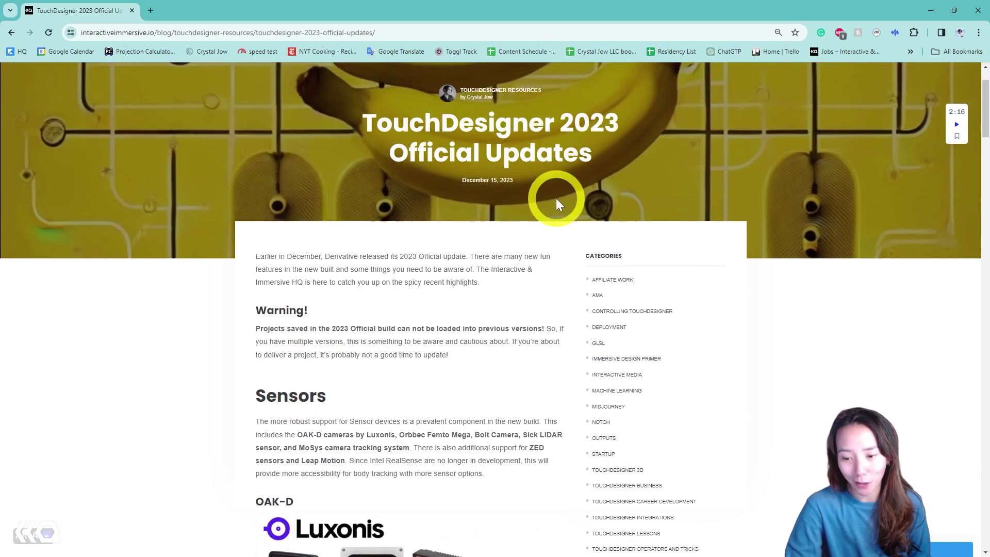
scroll(477, 210, "up", 4)
scroll(480, 252, "down", 15)
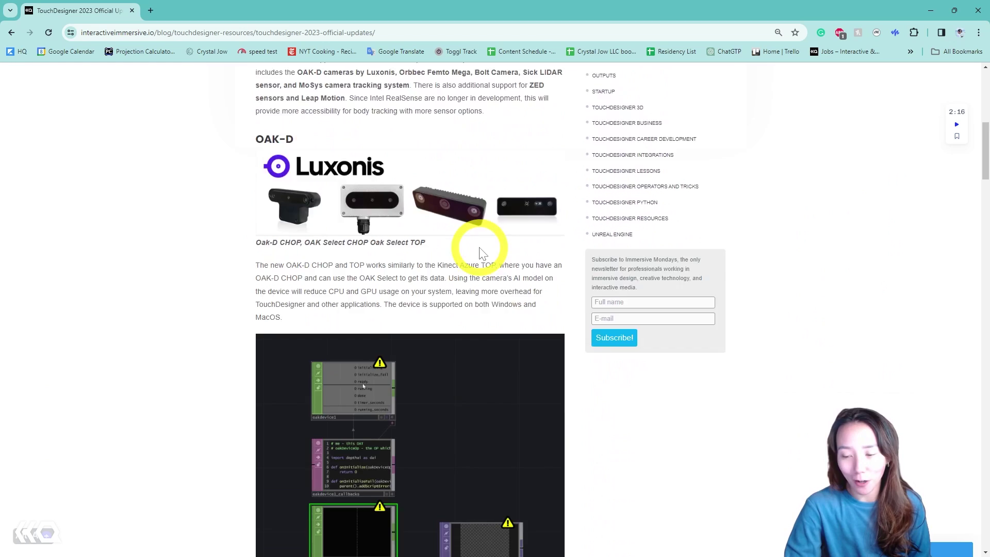
scroll(480, 253, "down", 20)
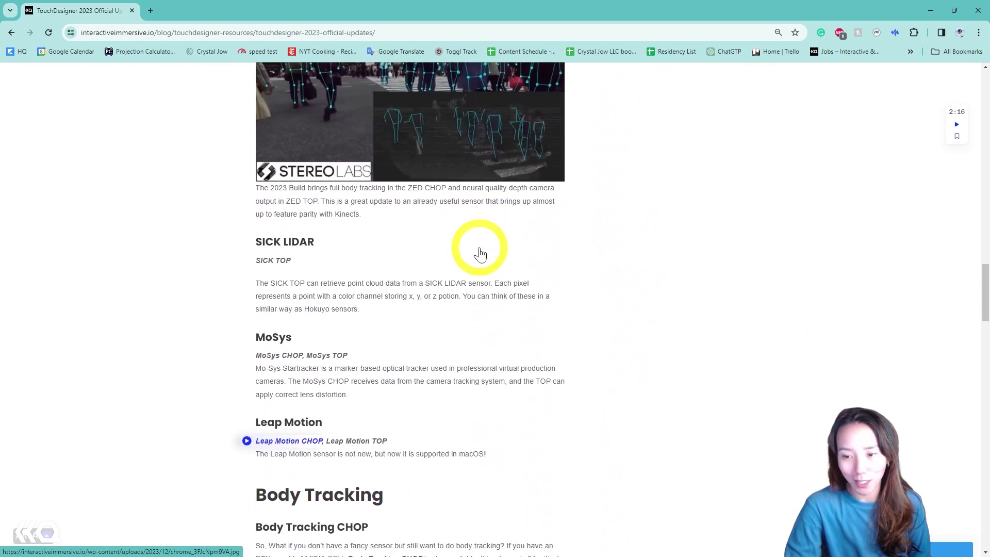
scroll(479, 253, "down", 20)
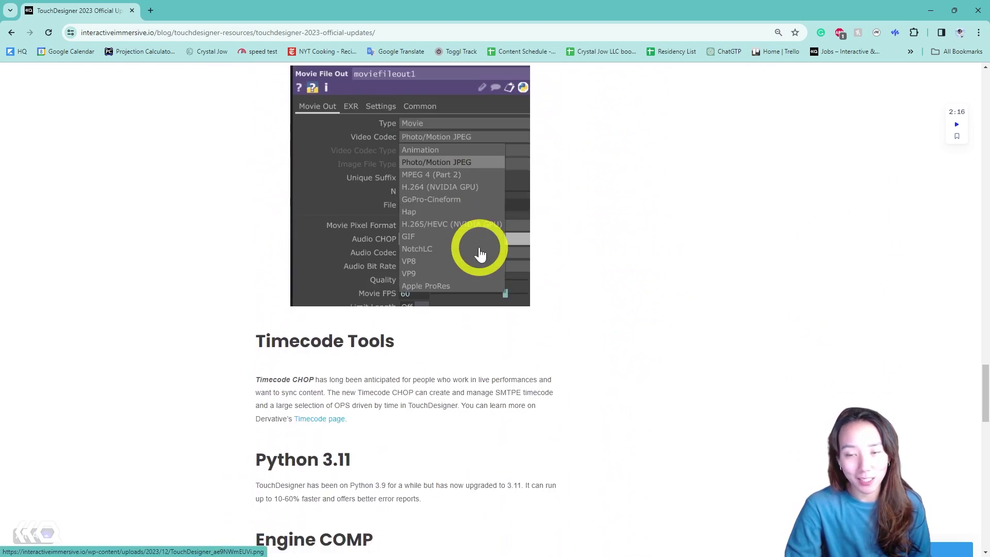
scroll(479, 252, "up", 8)
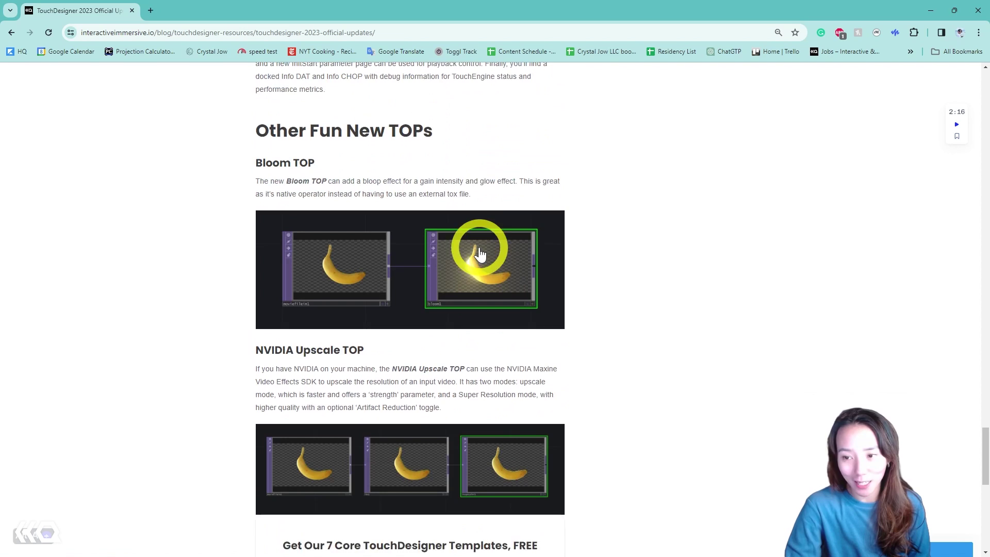
Step: Switch to TouchDesigner and add a Bloom TOP to the empty project1 network
left_click(935, 10)
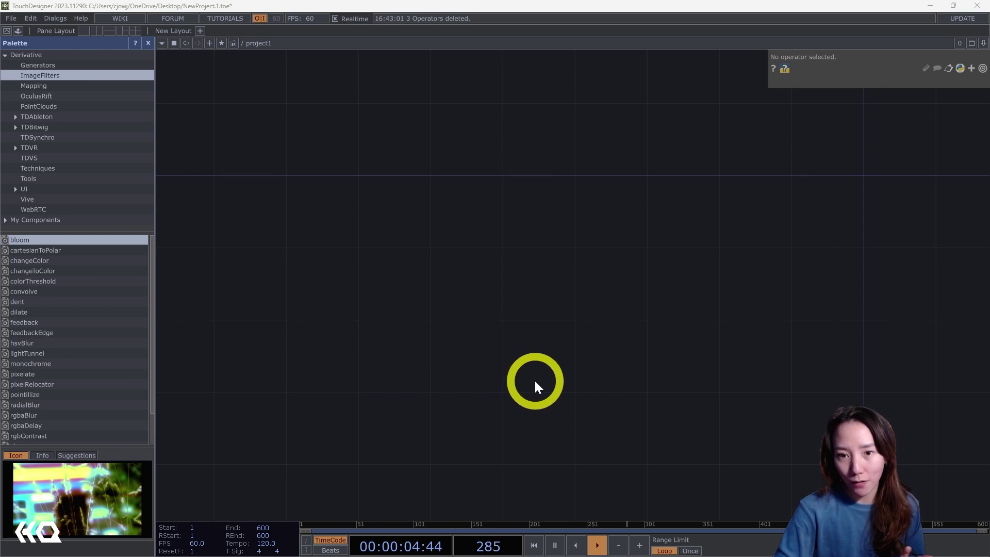
double_click(394, 202)
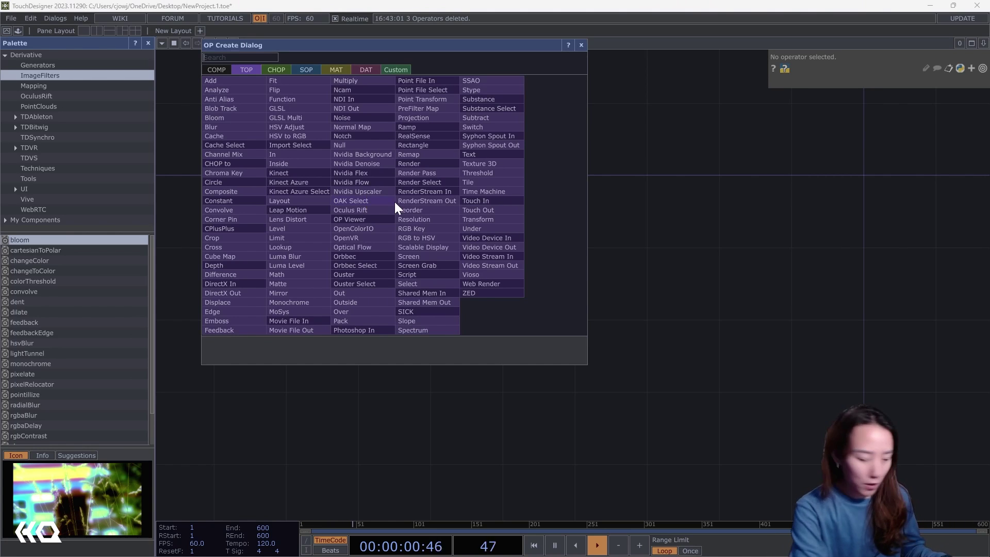
type("bl")
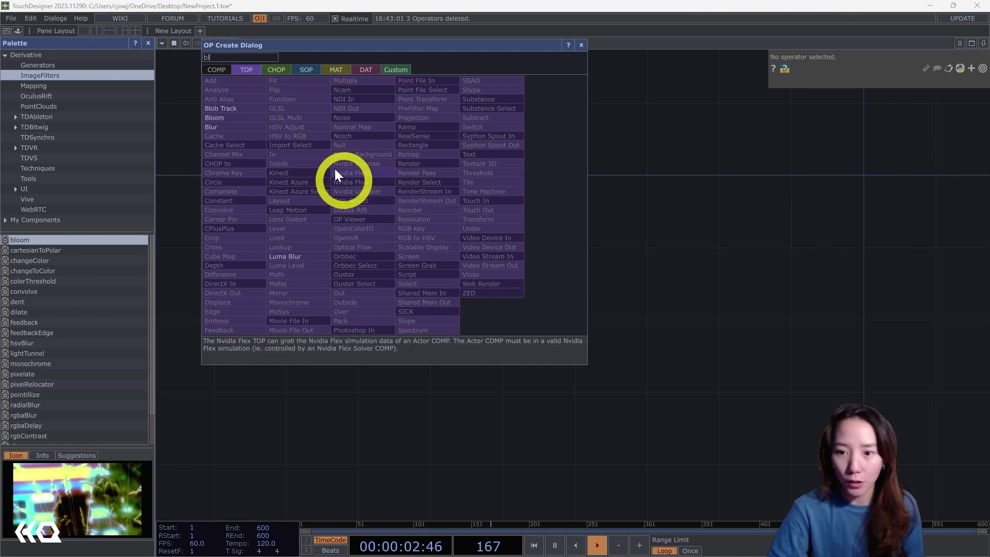
left_click(234, 118)
left_click(499, 228)
scroll(508, 221, "up", 5)
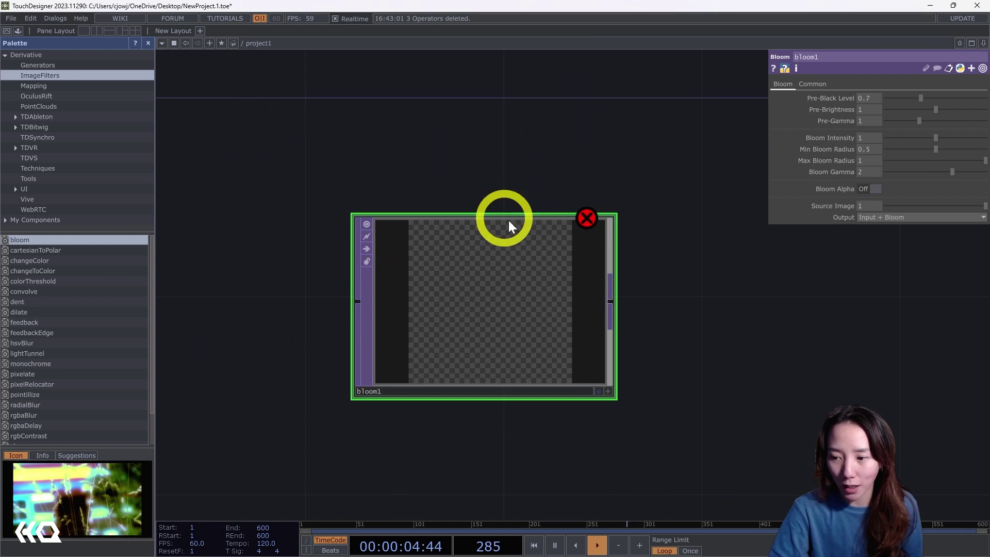
scroll(587, 218, "up", 3)
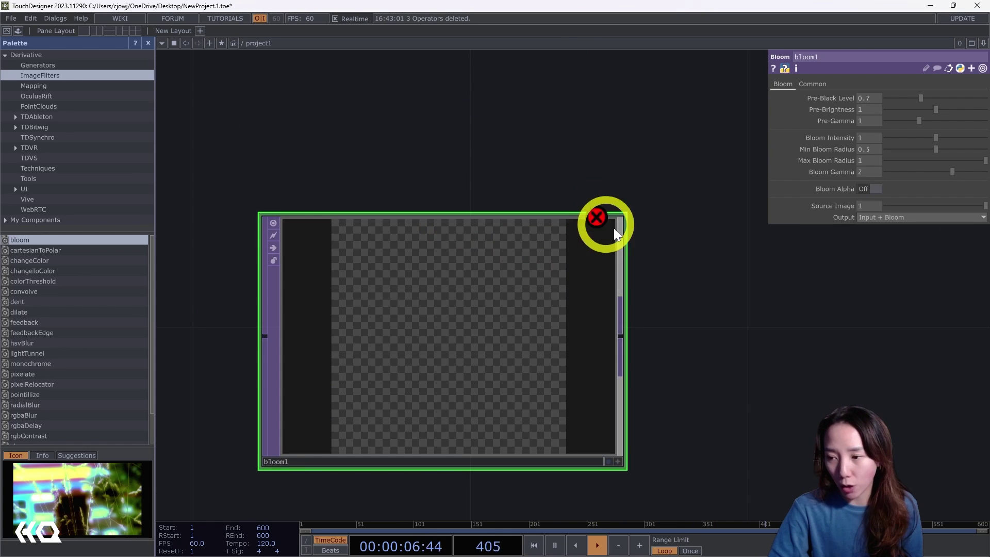
Step: Add a Movie File In TOP before bloom1 and connect its output to the bloom1 input
left_click_drag(753, 105, 350, 283)
double_click(351, 278)
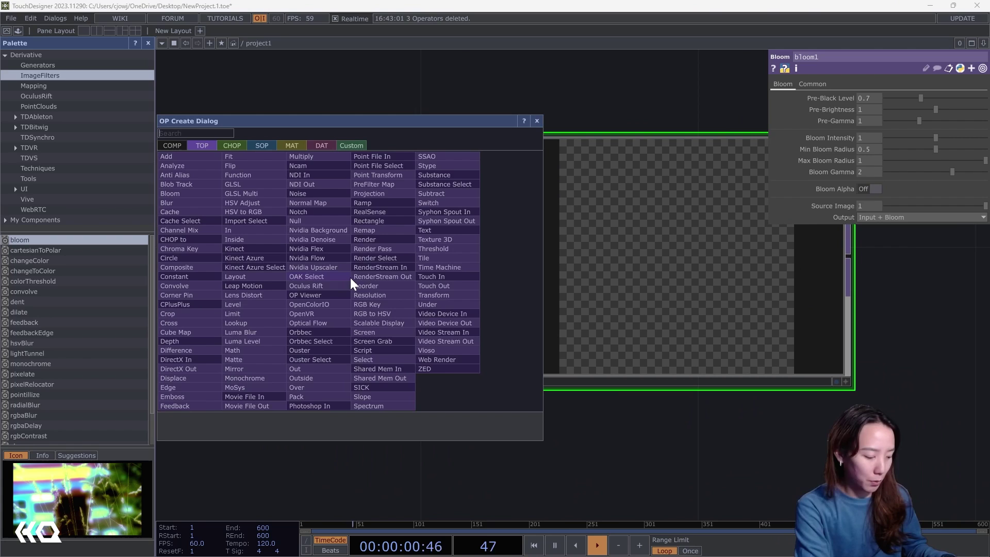
left_click(269, 396)
left_click(272, 256)
left_click_drag(434, 256, 494, 255)
scroll(525, 252, "down", 3)
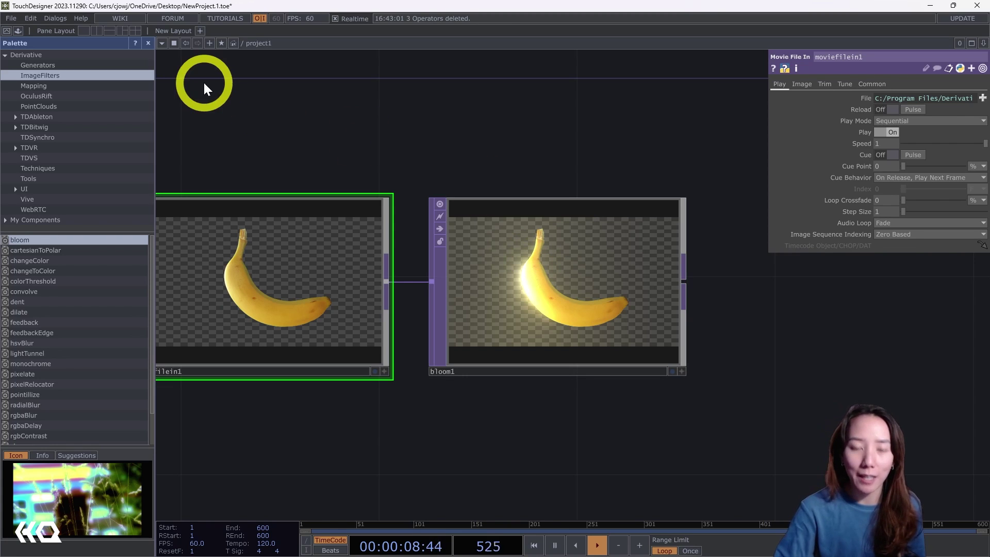
Step: Add the bloom component from the ImageFilters palette to the network and place it below bloom1
left_click(58, 73)
left_click_drag(30, 241, 420, 464)
left_click_drag(347, 391, 313, 234)
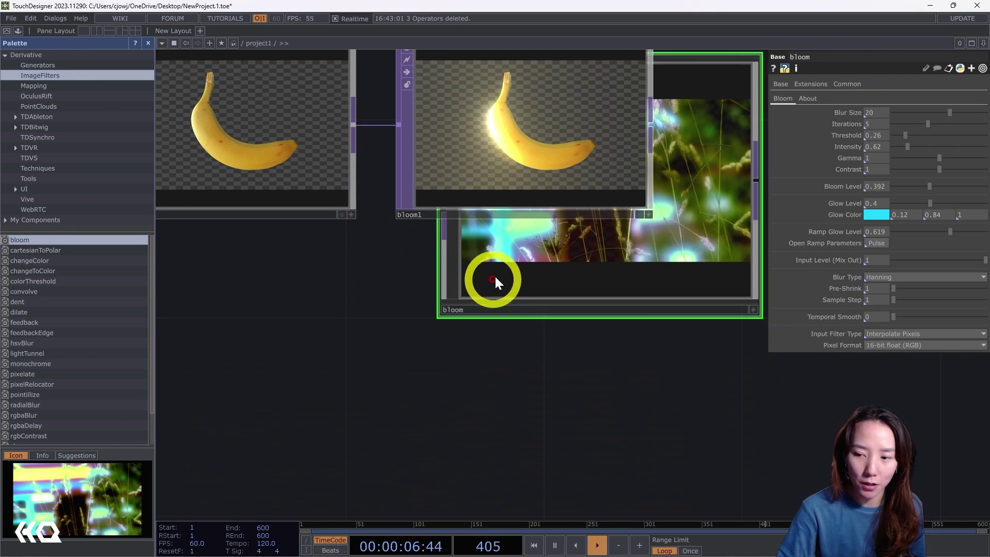
left_click_drag(490, 281, 459, 457)
Step: Move moviefilein1 down between the two bloom operators and connect its output to the first input of the palette bloom component
left_click_drag(352, 122, 355, 223)
left_click_drag(380, 324, 387, 372)
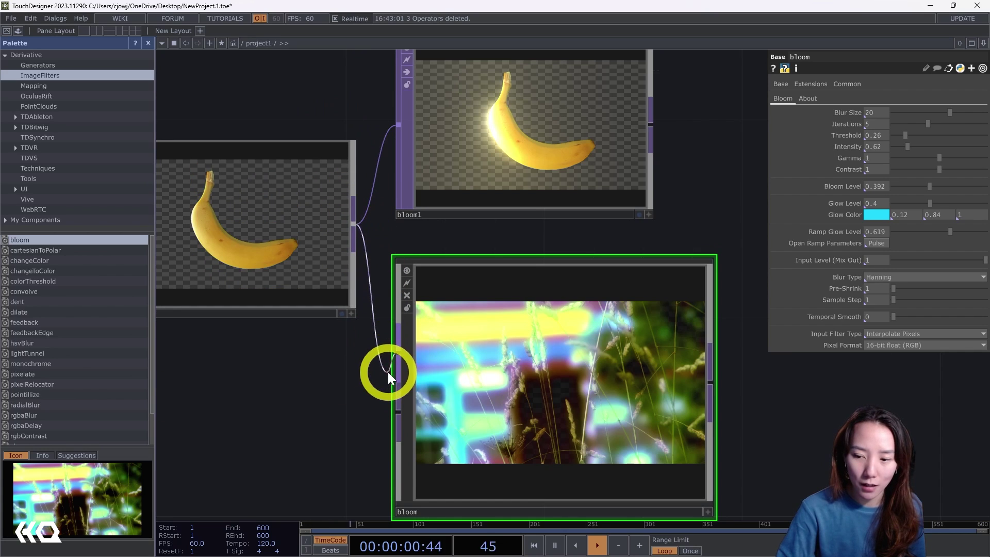
scroll(376, 387, "down", 3)
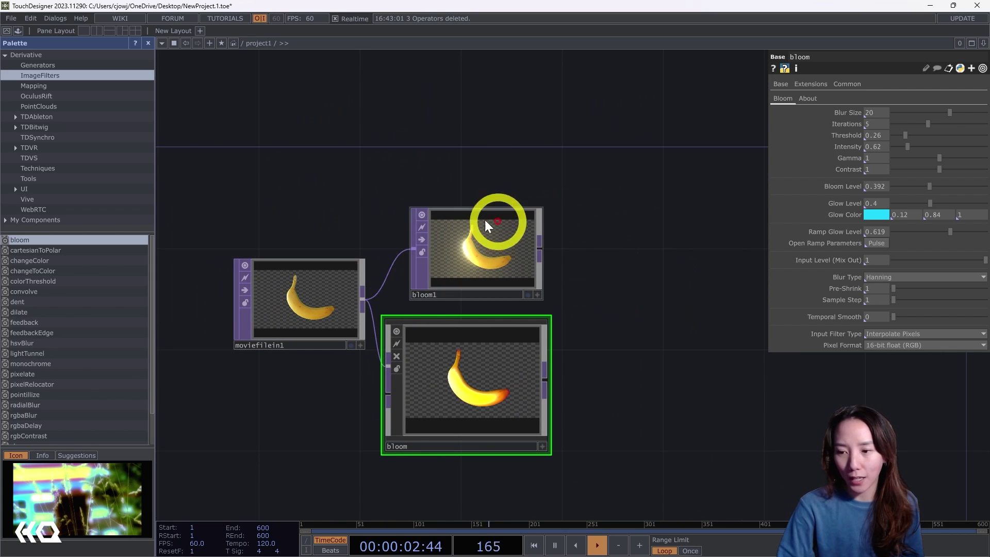
left_click_drag(557, 332, 545, 175)
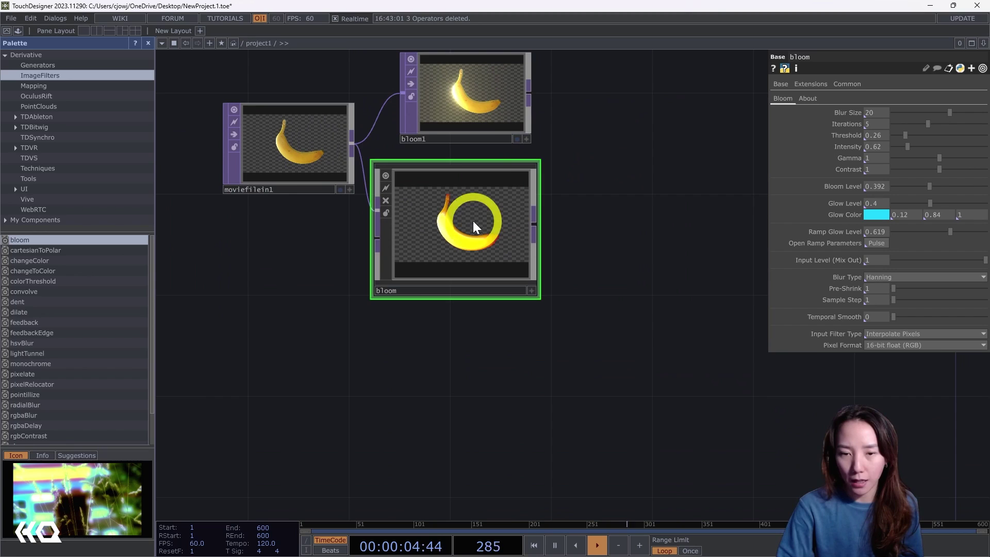
left_click_drag(616, 252, 593, 321)
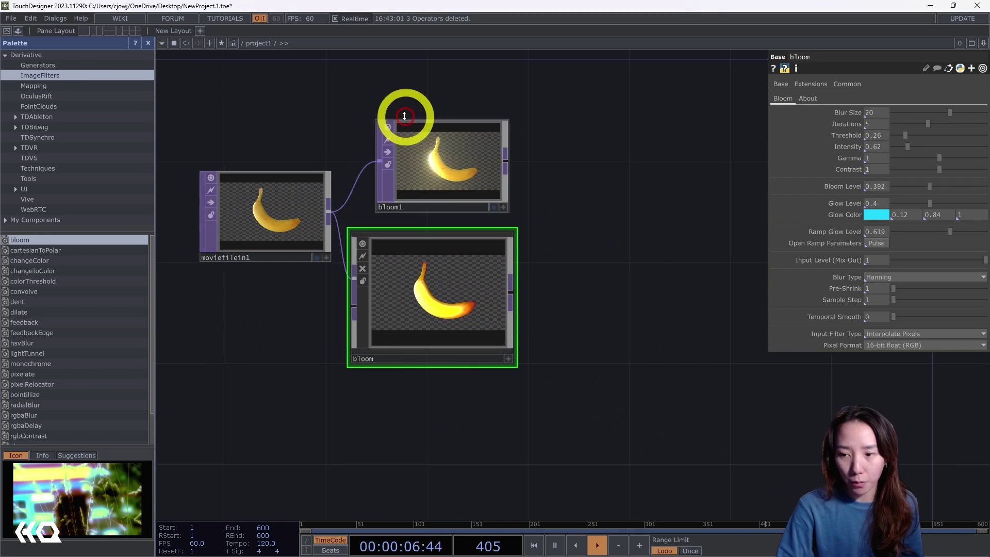
Step: Compare the parameters of bloom1 and the palette bloom component, and examine the component's internal network
left_click(452, 160)
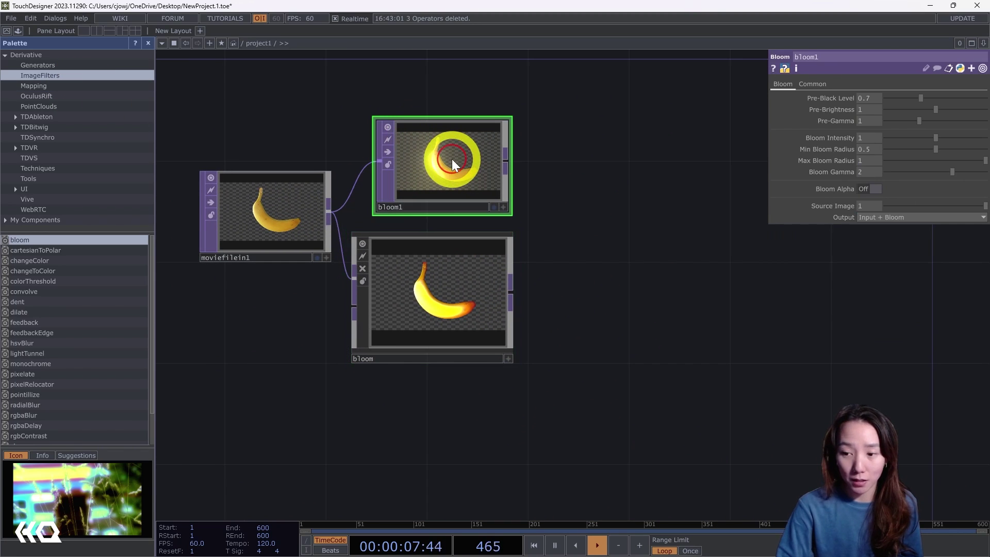
left_click(431, 320)
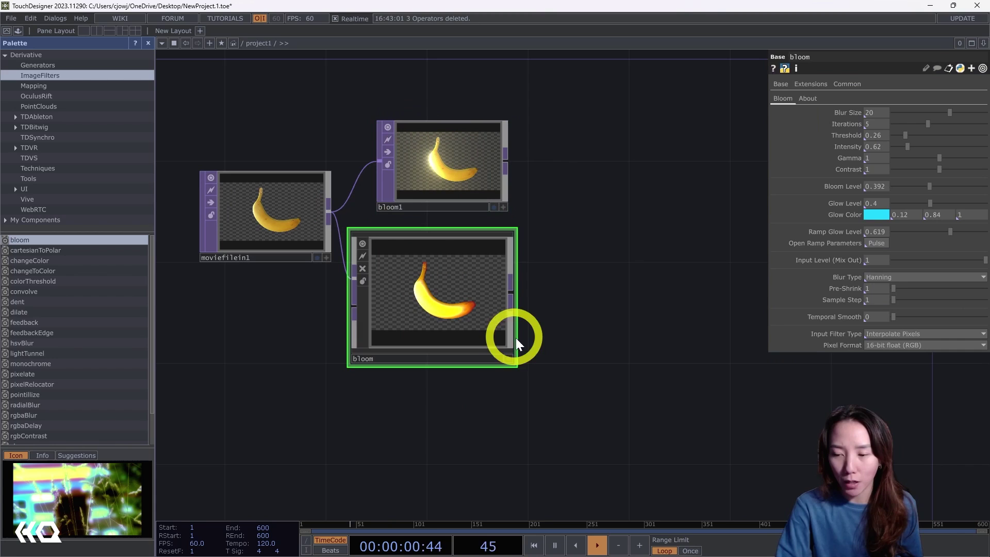
double_click(459, 310)
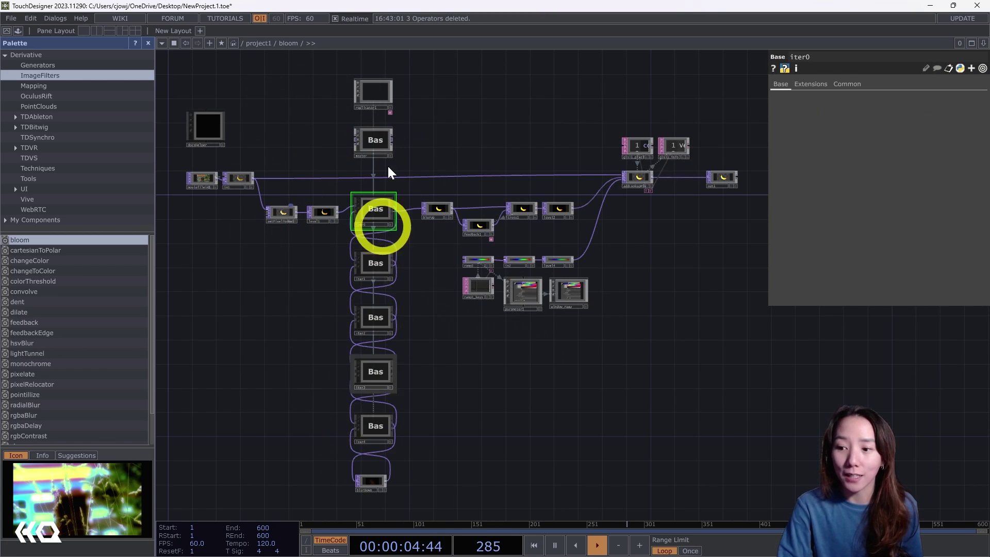
left_click_drag(626, 289, 631, 345)
key("u")
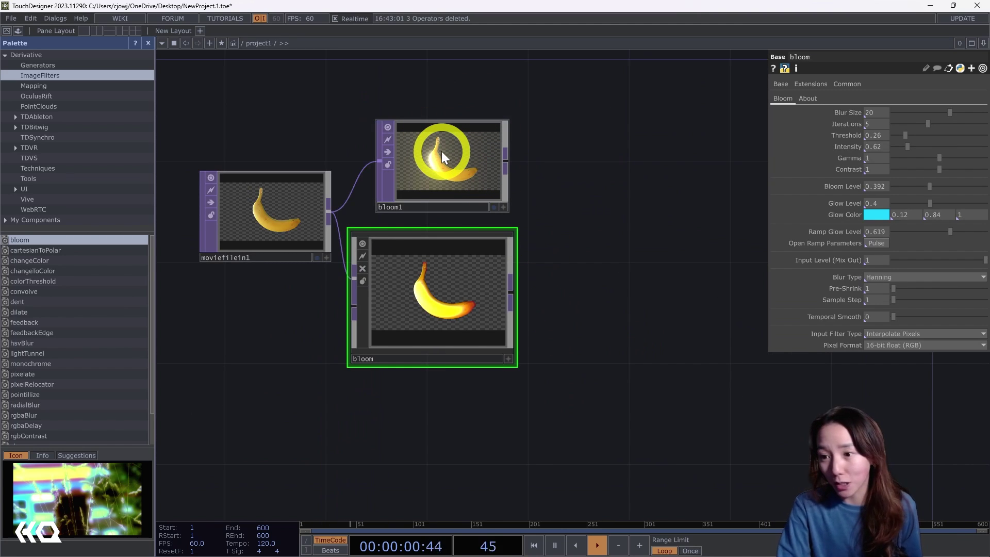
double_click(432, 234)
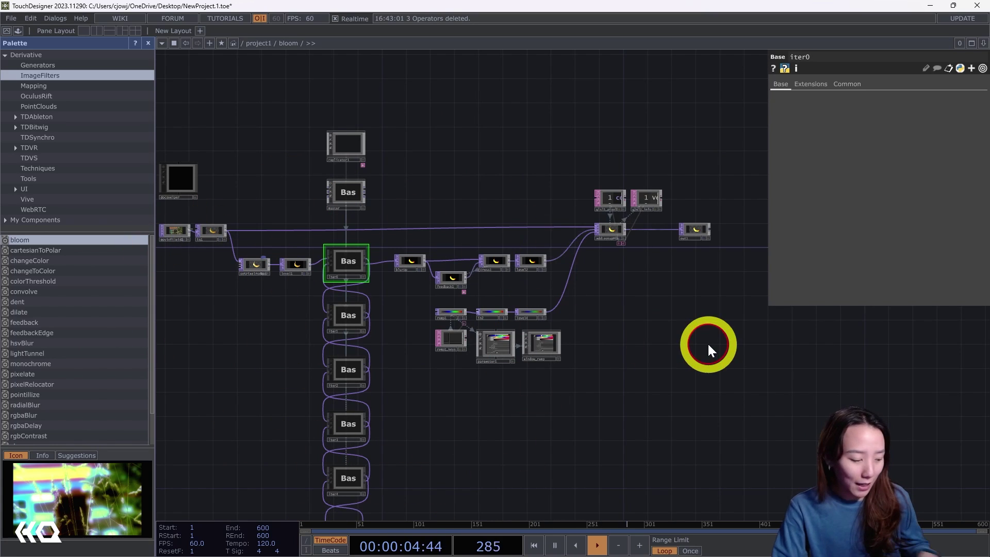
key("u")
scroll(523, 202, "up", 3)
scroll(531, 202, "down", 3)
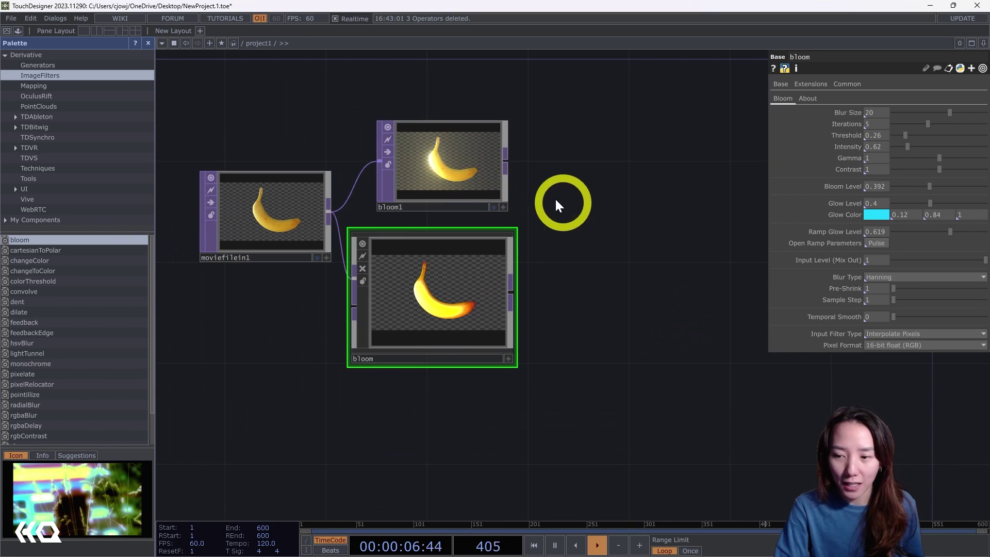
Step: Set the palette bloom component's Gamma to 0.69, Contrast to 1.51, Bloom Level to 0.208 and Glow Level to 0.251
left_click(432, 147)
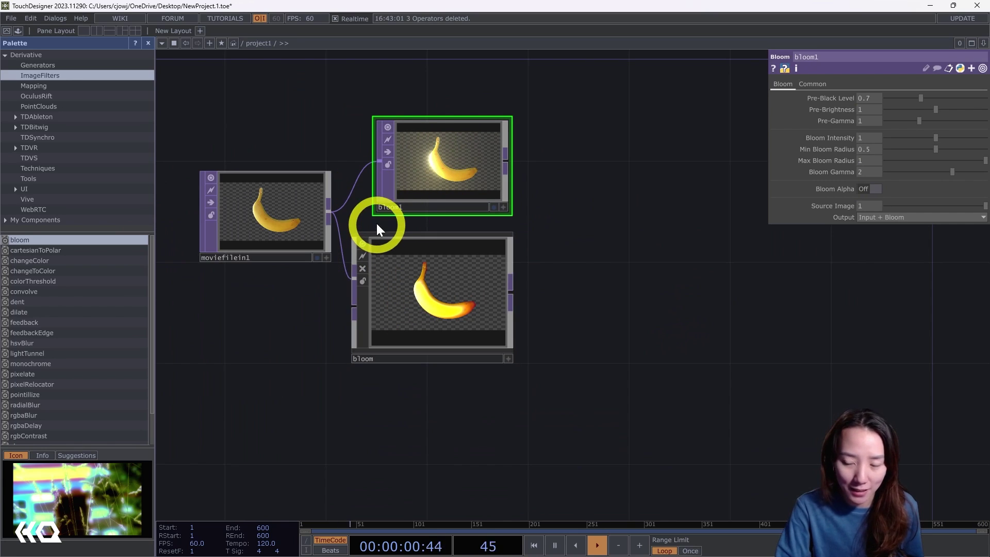
scroll(372, 221, "up", 3)
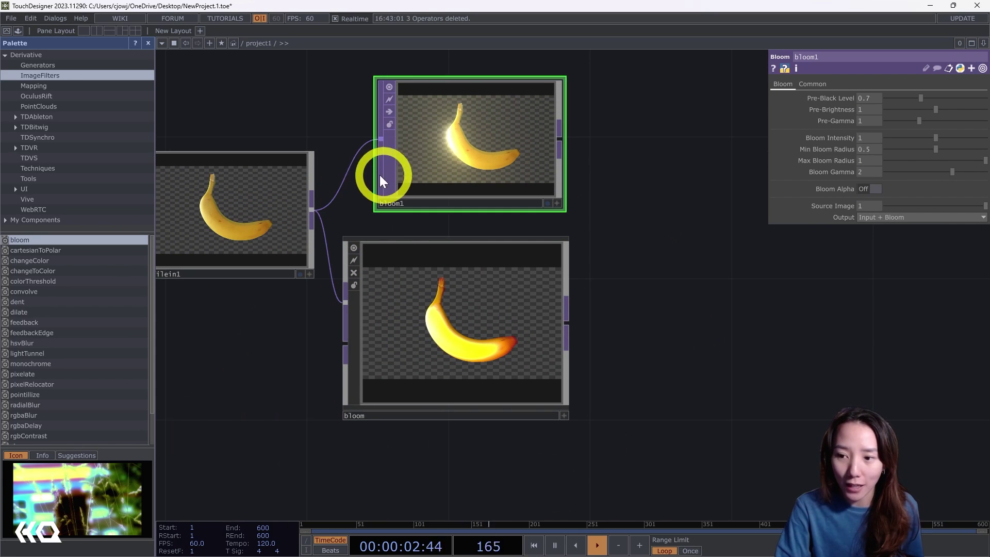
scroll(456, 122, "up", 3)
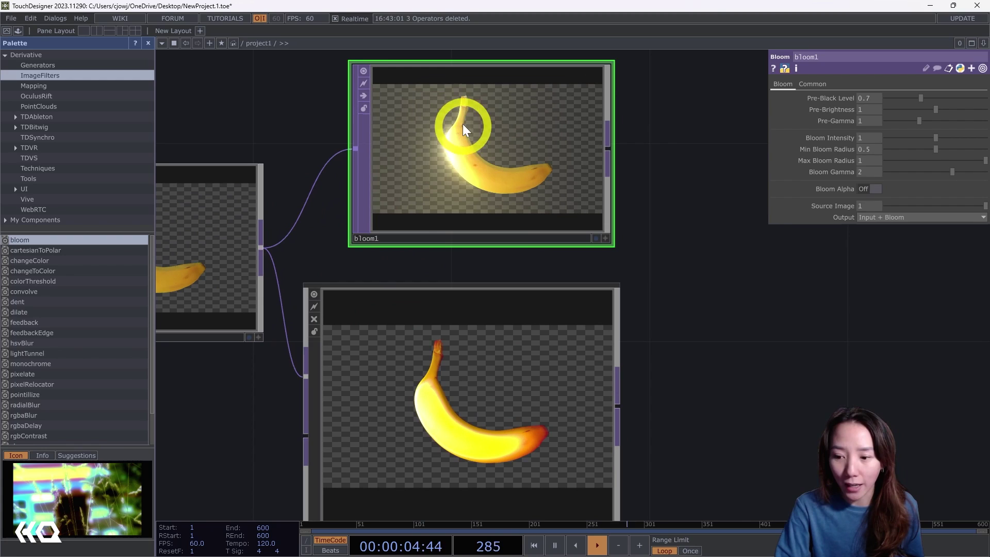
left_click(467, 413)
left_click_drag(692, 347, 685, 246)
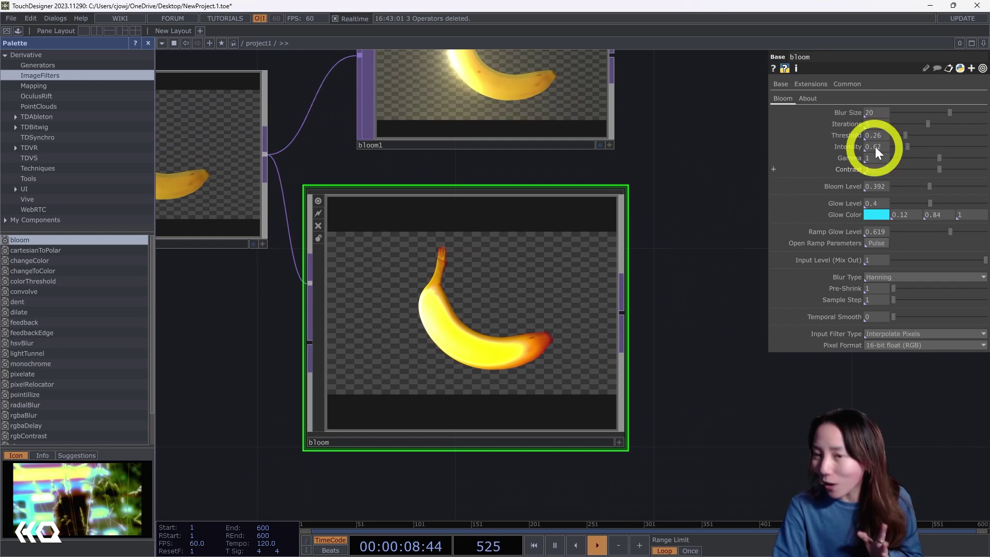
left_click_drag(930, 157, 964, 156)
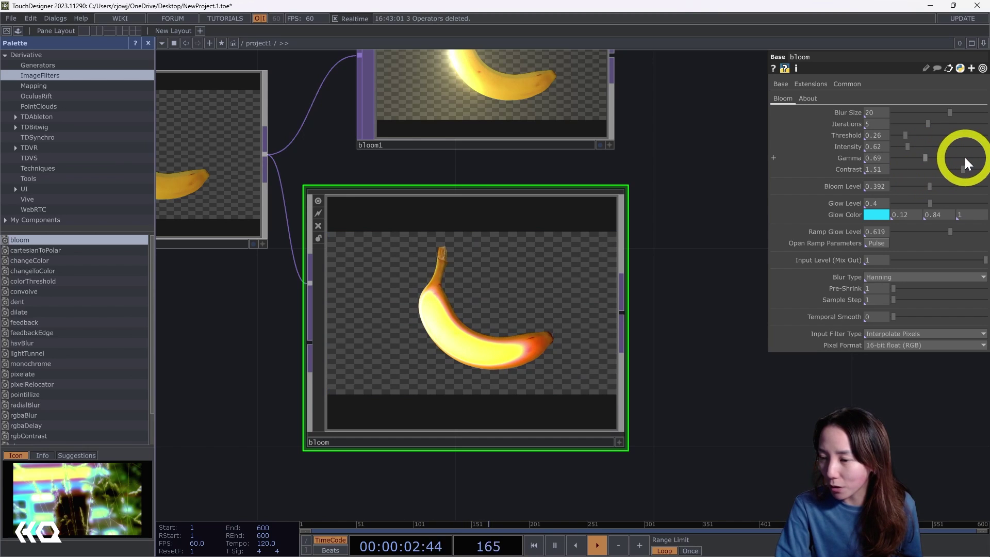
left_click_drag(930, 186, 918, 206)
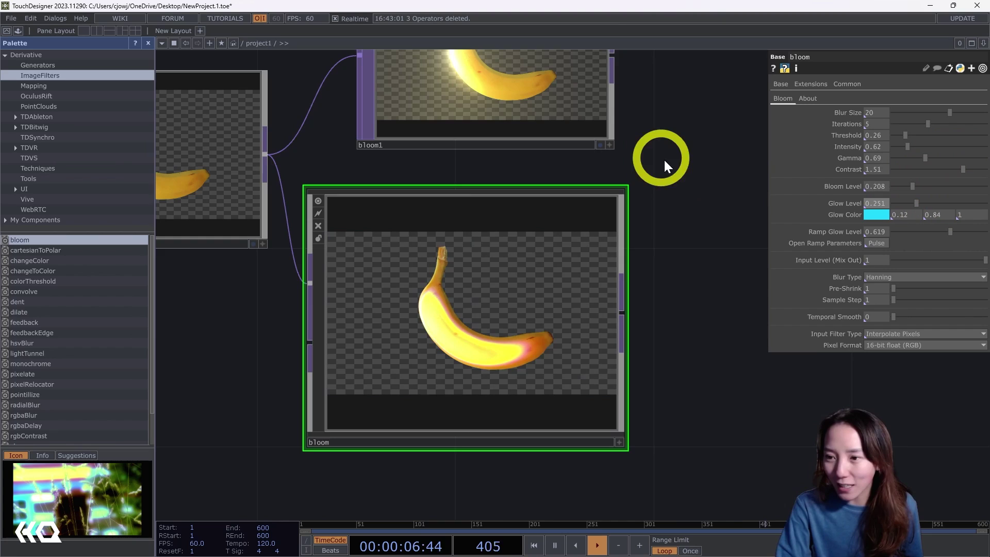
Step: Compare the bloom1 result with the adjusted palette bloom and examine the Bloom TOP's parameters
left_click_drag(498, 67, 513, 232)
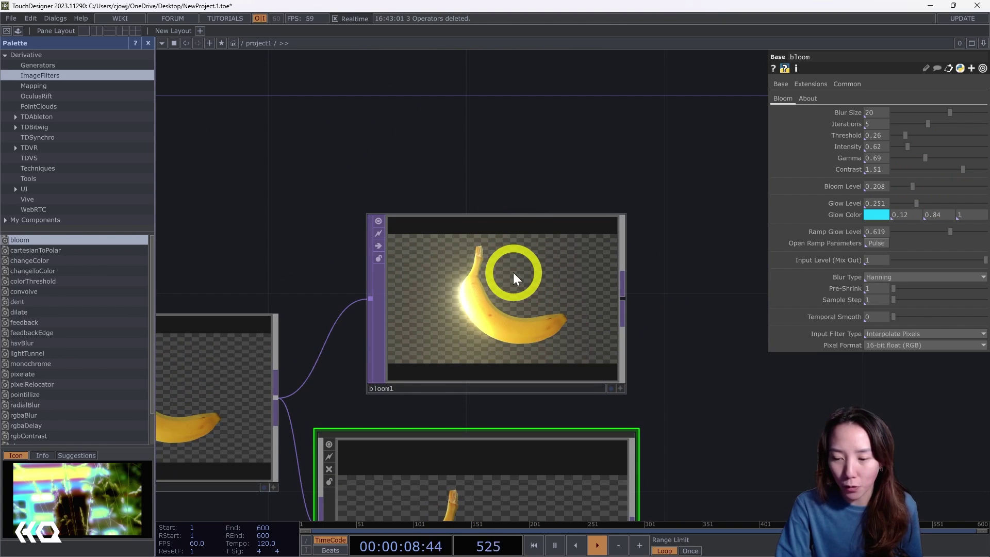
scroll(485, 286, "down", 4)
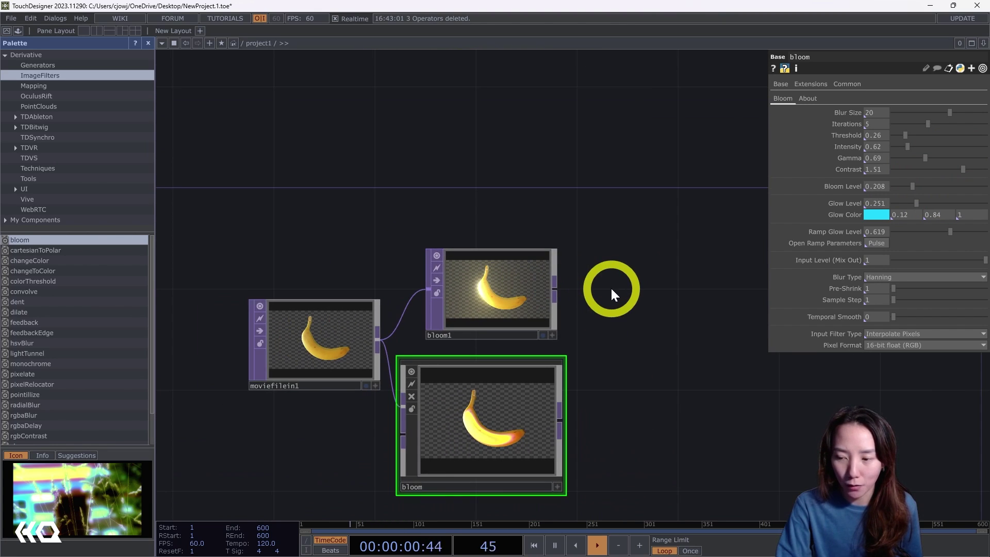
left_click_drag(611, 287, 610, 190)
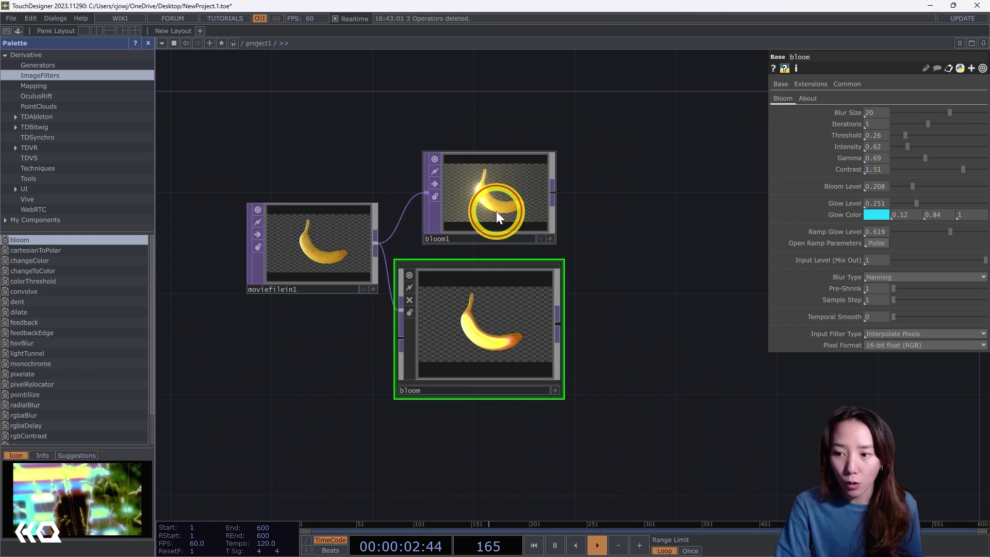
left_click(496, 211)
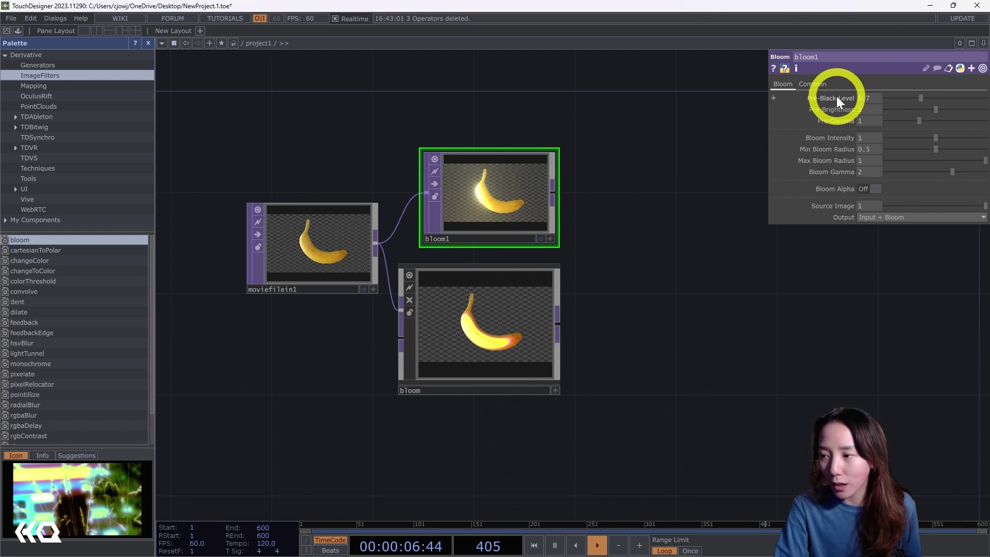
Step: Add a Level TOP in the empty space above bloom1
left_click_drag(548, 117, 552, 155)
key("Tab")
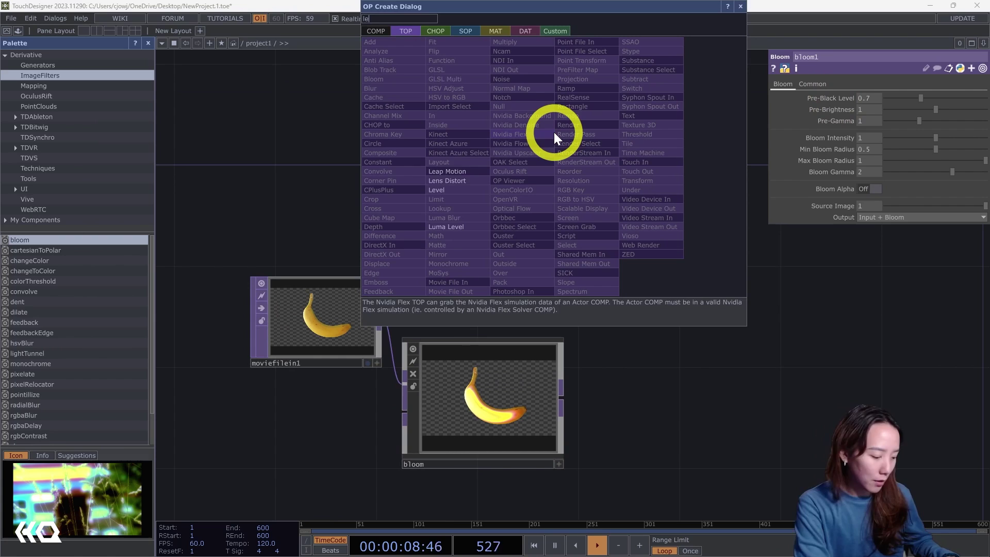
type("leve")
left_click(450, 187)
left_click(510, 137)
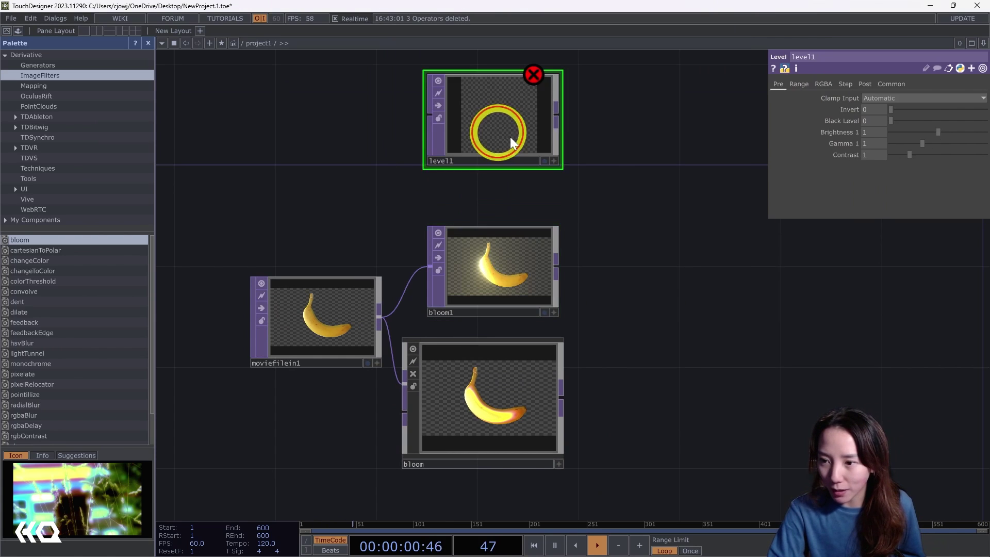
Step: Compare bloom1's Pre-Black Level, Pre-Brightness and Pre-Gamma parameters with the Pre parameters of the Level TOP
left_click(553, 258)
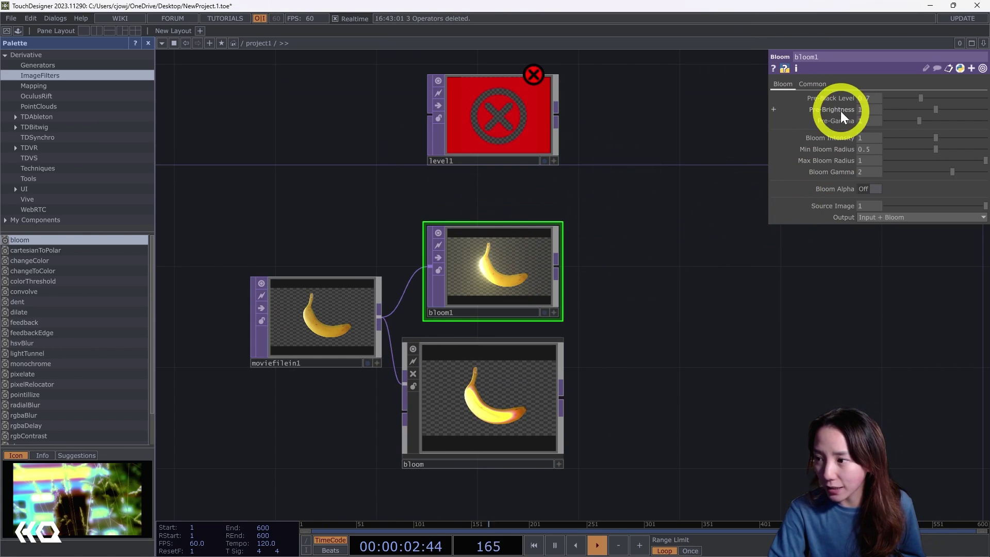
left_click(542, 131)
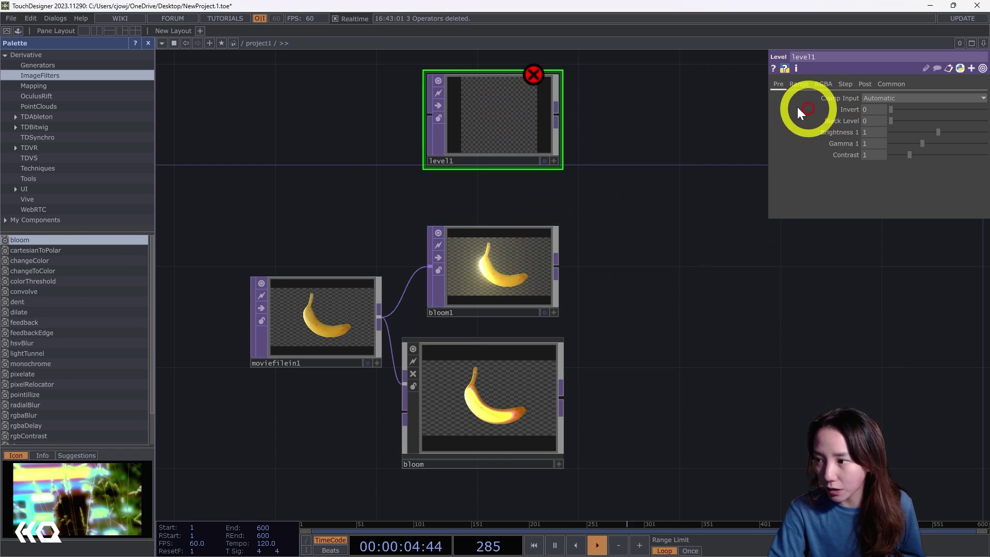
left_click(532, 256)
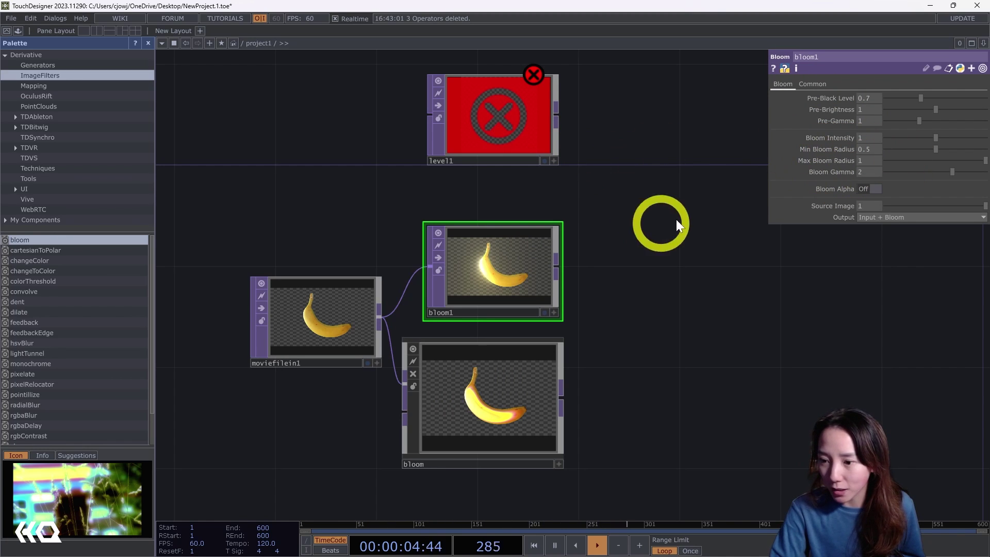
Step: Set bloom1's Pre-Black Level to 0.63, Pre-Brightness to 0.76 and Bloom Intensity to 1.06
key("h")
scroll(617, 309, "up", 3)
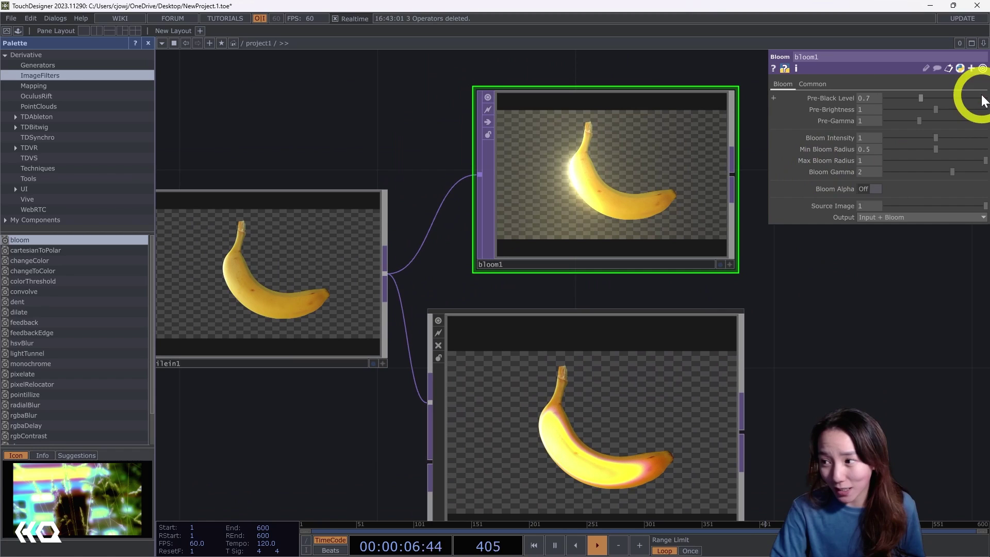
left_click_drag(917, 98, 850, 138)
left_click_drag(928, 108, 936, 134)
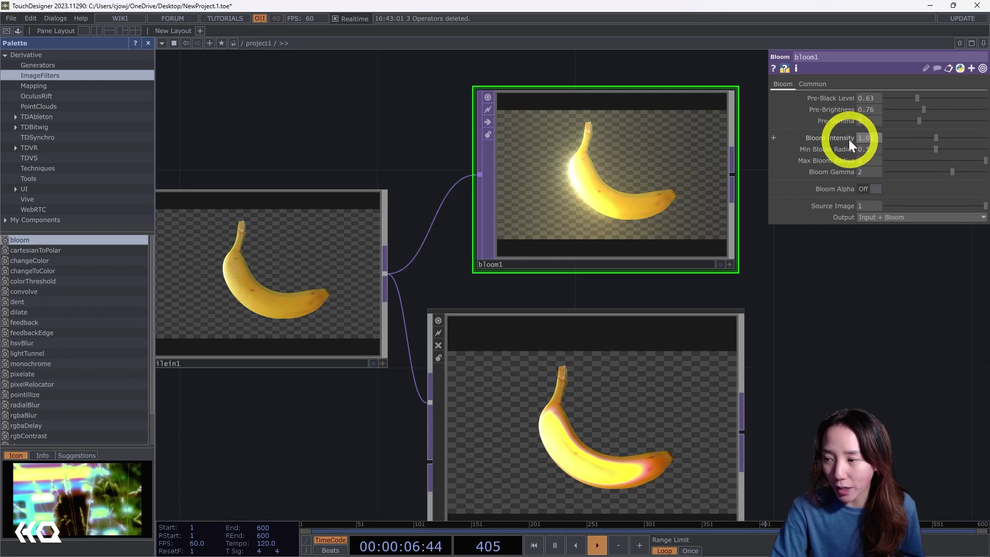
mouse_move(859, 135)
left_mouse_down()
mouse_move(905, 137)
mouse_move(858, 144)
left_mouse_up()
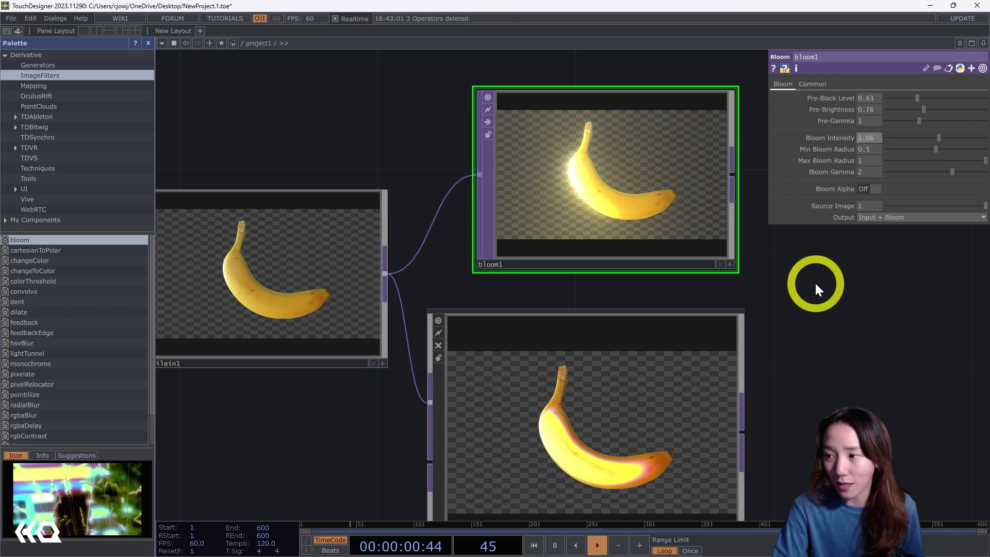
key("h")
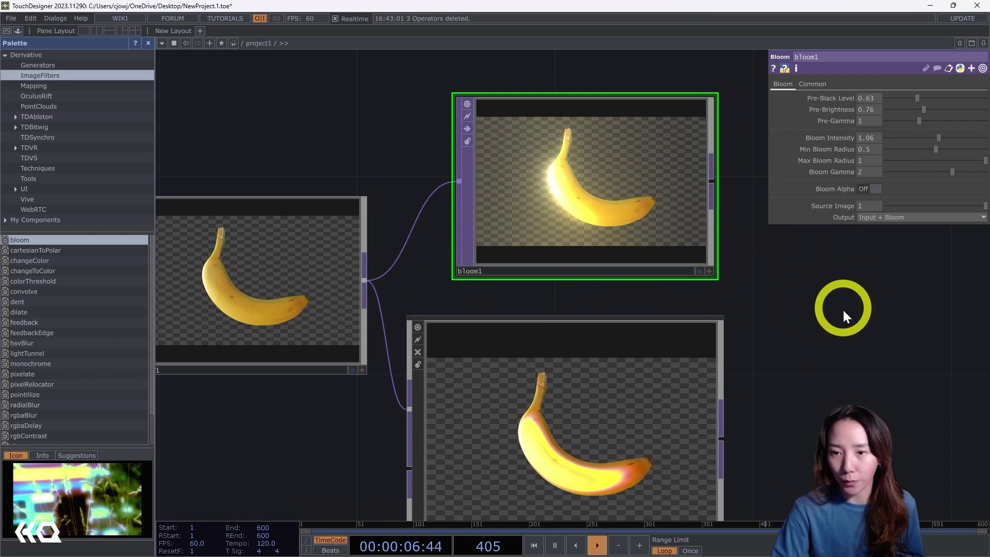
Step: Open the Operator Snippets, view the Mirror TOP example and return to the Bloom TOP examples
left_click_drag(430, 53, 416, 126)
left_click(81, 18)
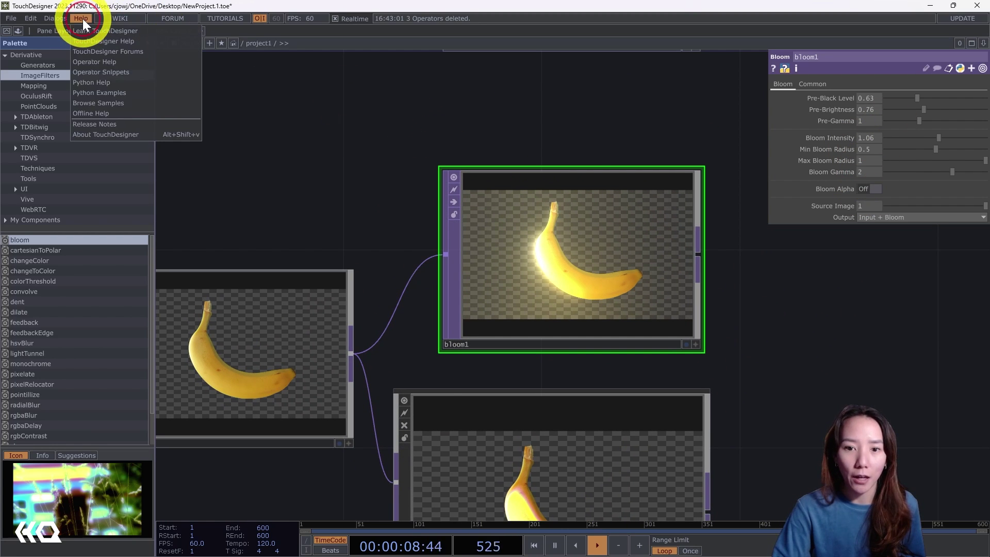
left_click(117, 72)
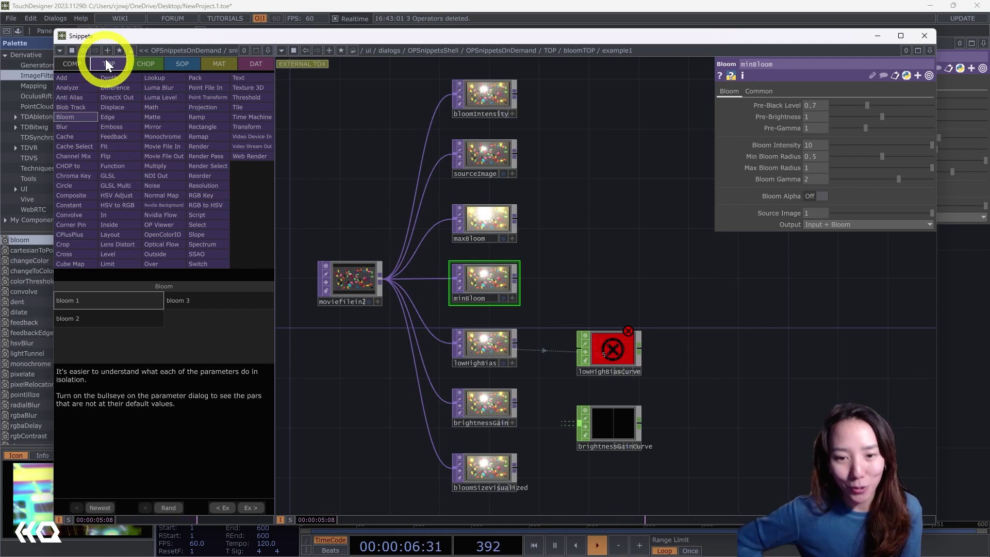
left_click(164, 126)
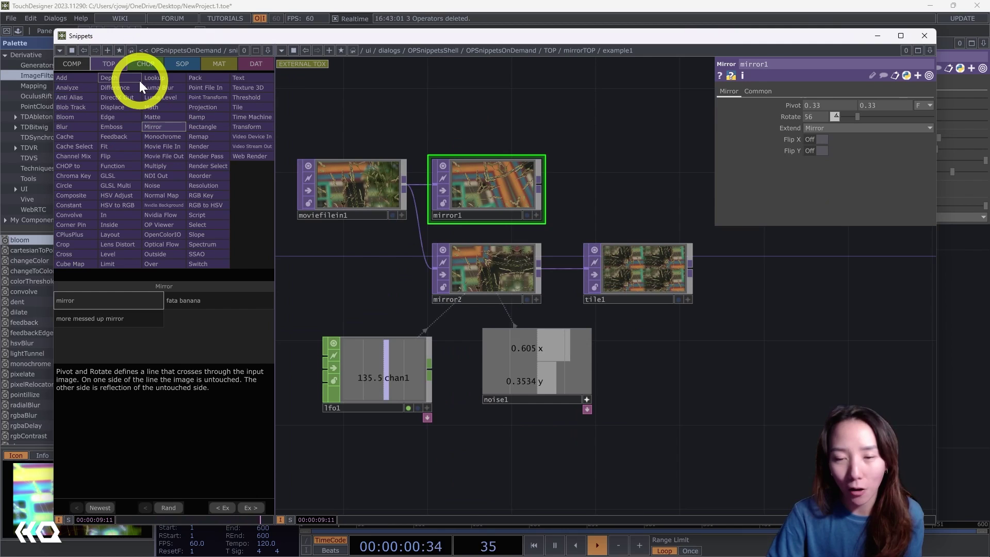
left_click(76, 119)
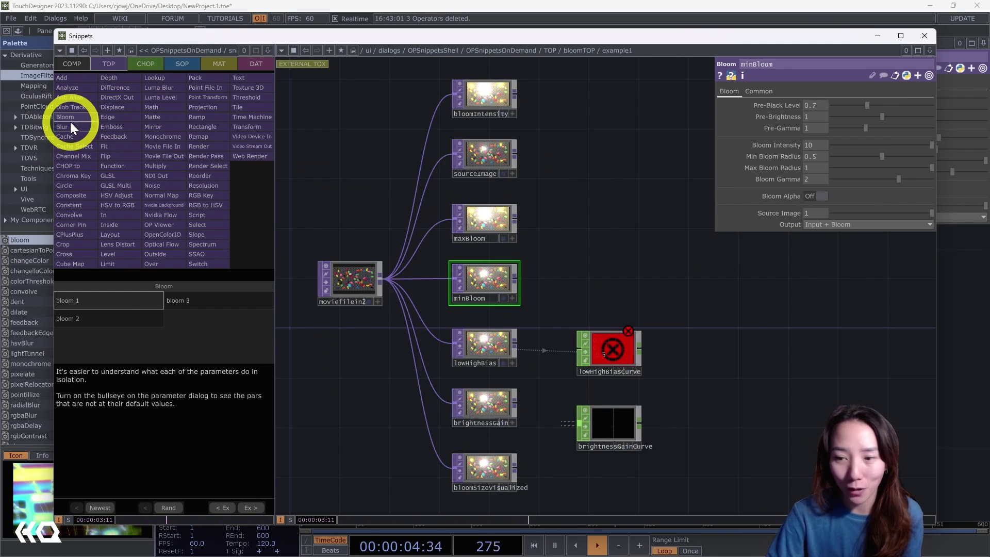
Step: Inspect the parameters of the bloomIntensity, sourceImage and maxBloom operators in the bloom 1 example
left_click_drag(604, 265, 515, 115)
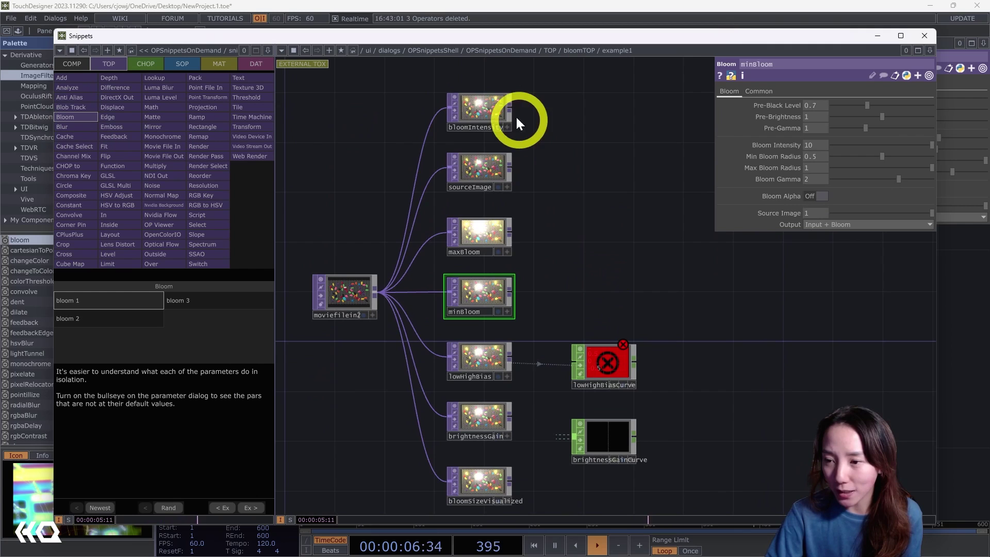
left_click(477, 123)
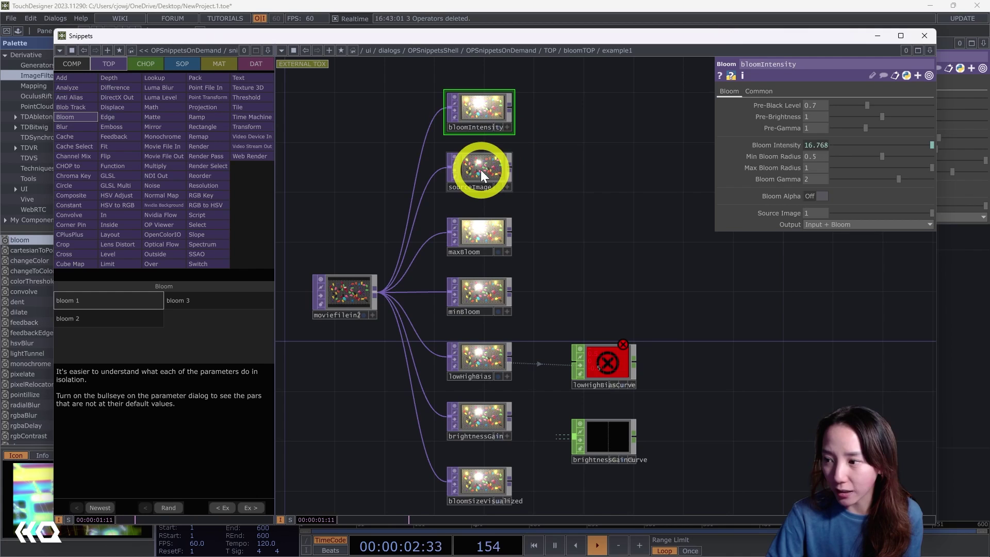
left_click(478, 189)
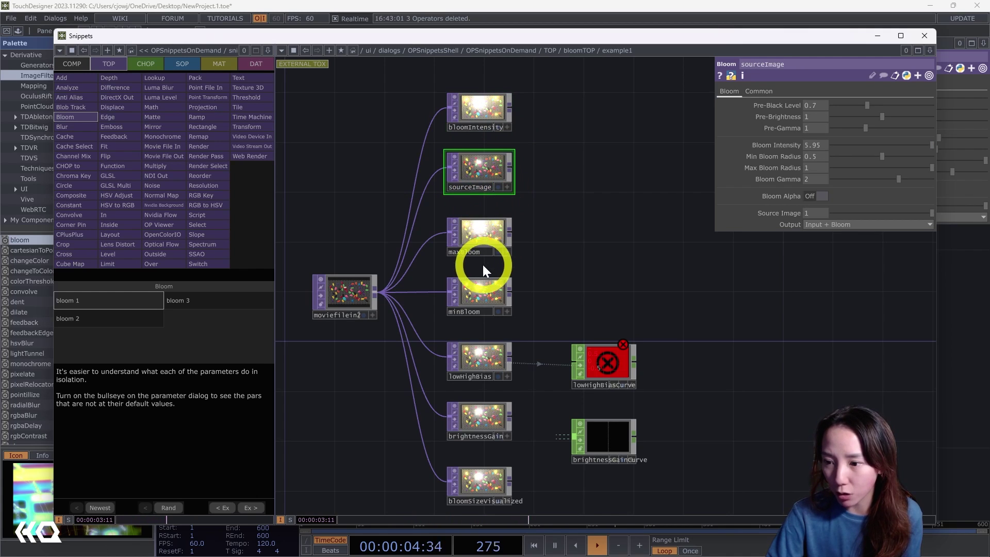
left_click(485, 225)
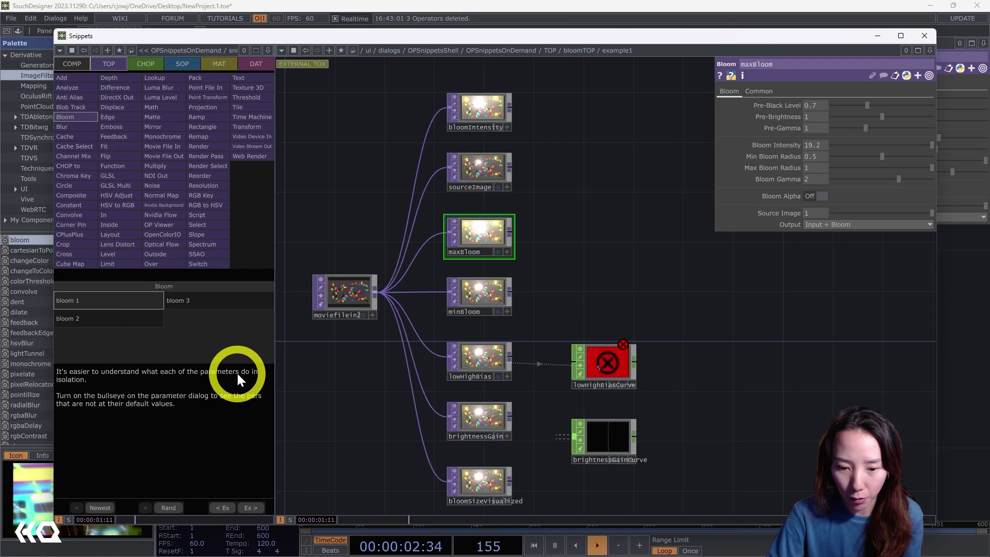
left_click(491, 110)
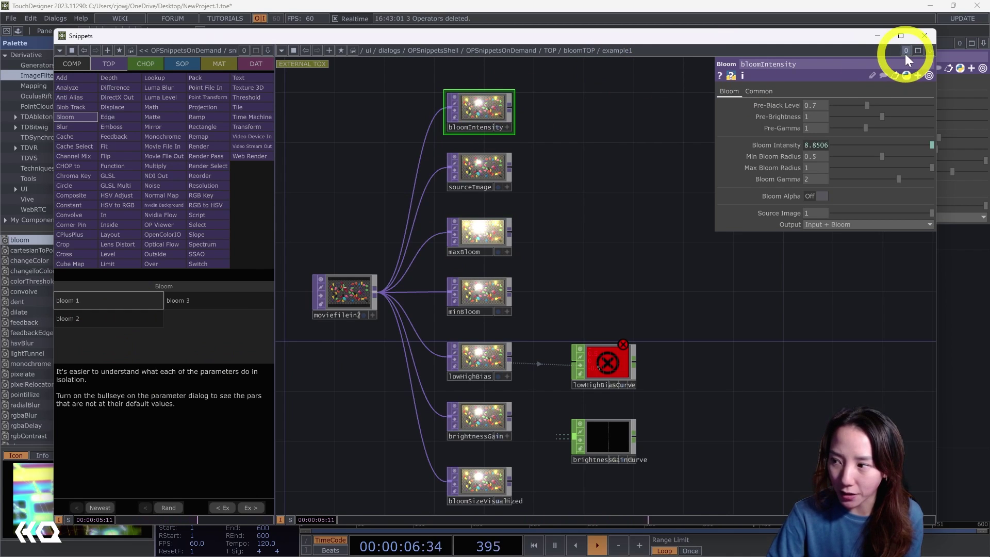
Step: Limit the parameter display to non-default values to check what bloomIntensity and sourceImage change
left_click(929, 76)
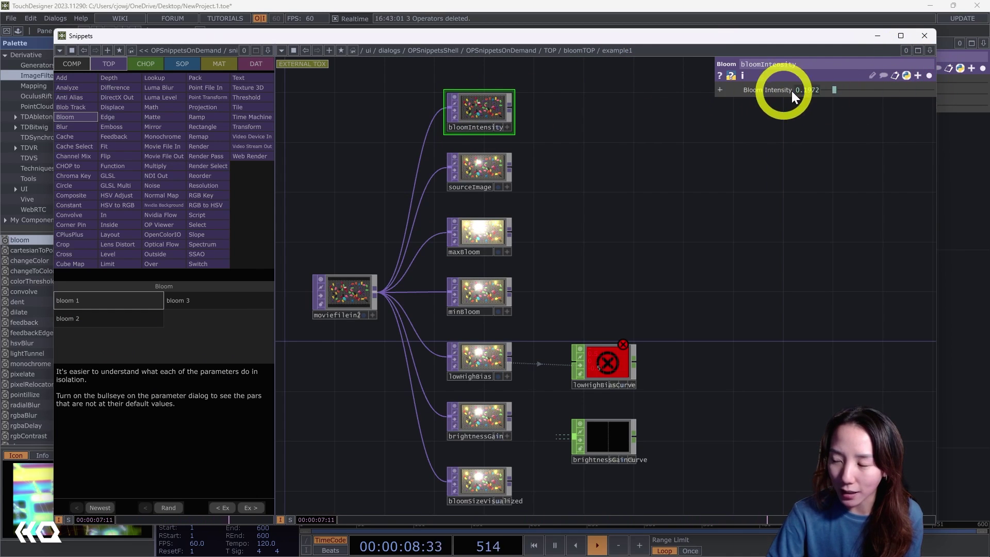
left_click(929, 75)
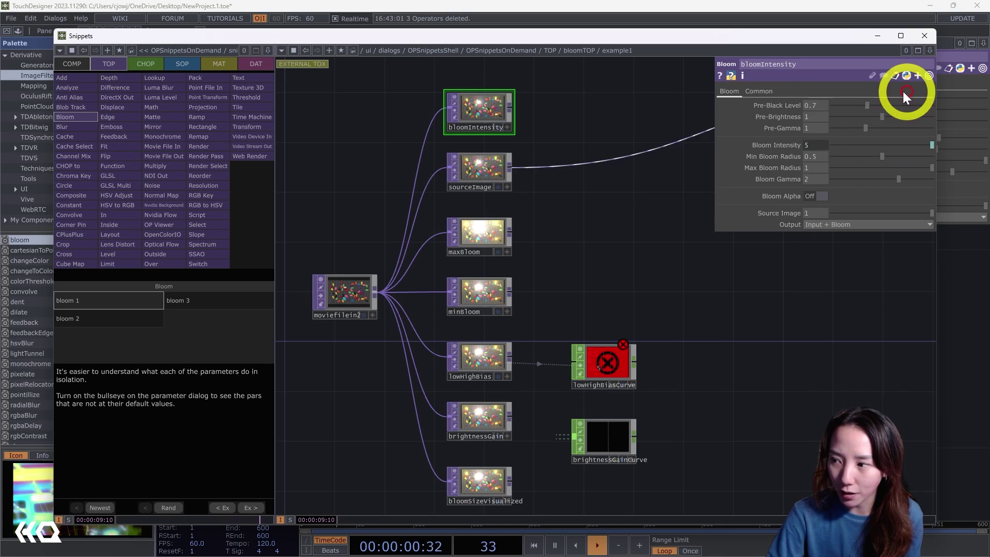
left_click(475, 168)
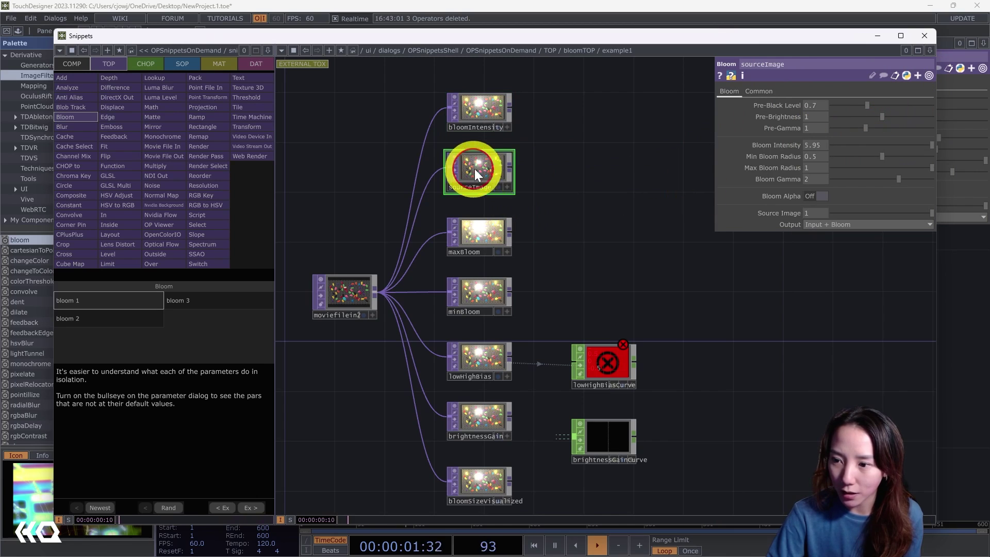
left_click(930, 75)
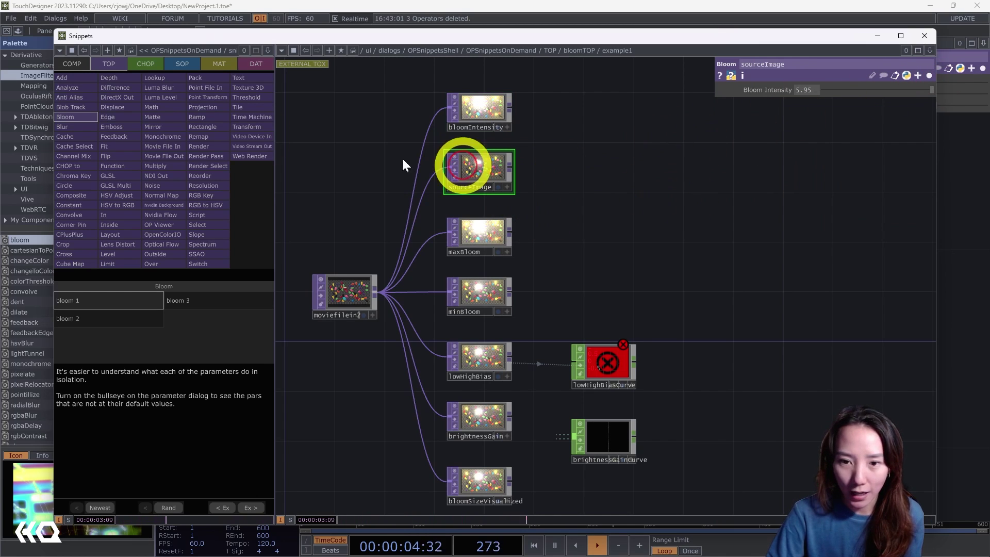
Step: Browse the bloom 2 and bloom 3 snippet examples and read their explanations
left_click(98, 320)
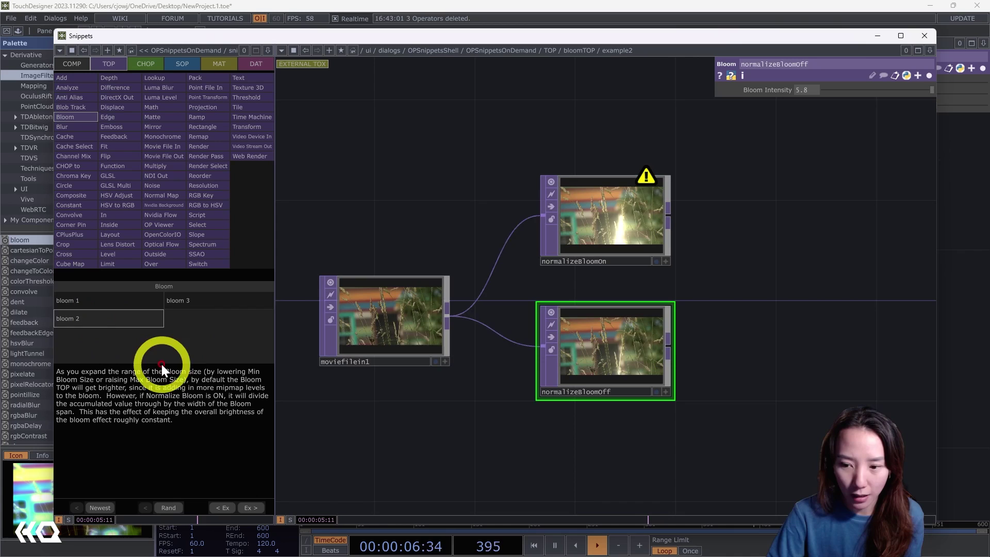
left_click(194, 299)
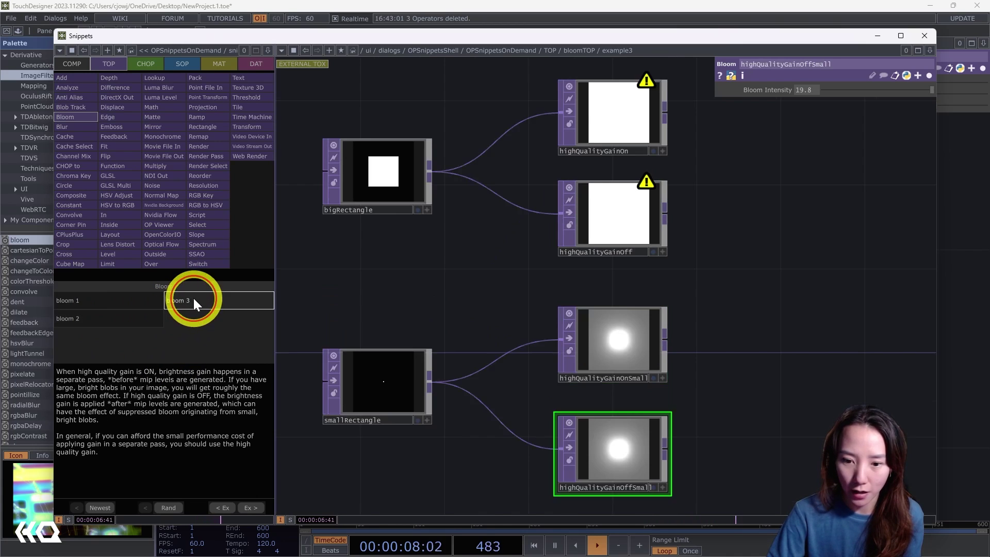
left_click(121, 301)
left_click(122, 321)
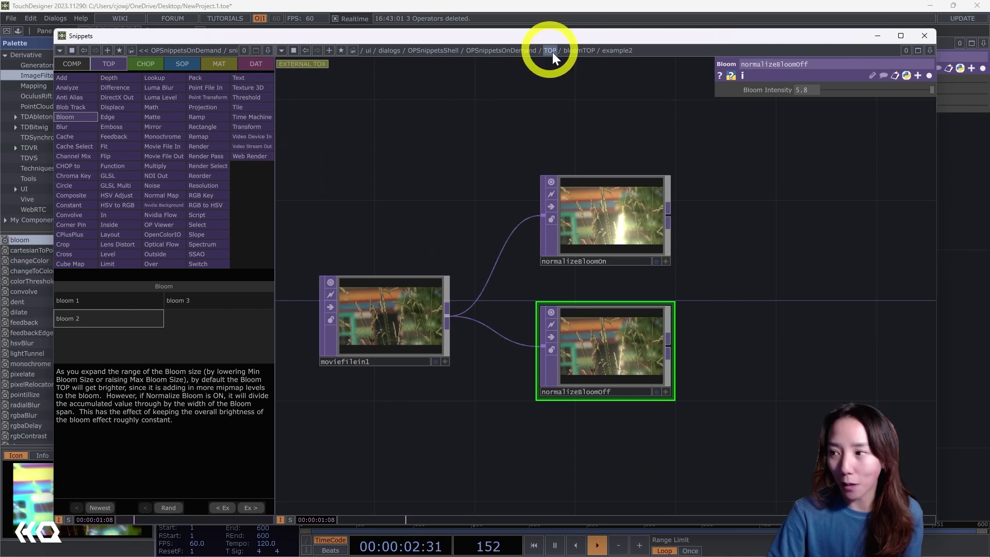
Step: Close the Snippets window and read the Bloom TOP page of the TouchDesigner documentation in the browser
left_click(925, 34)
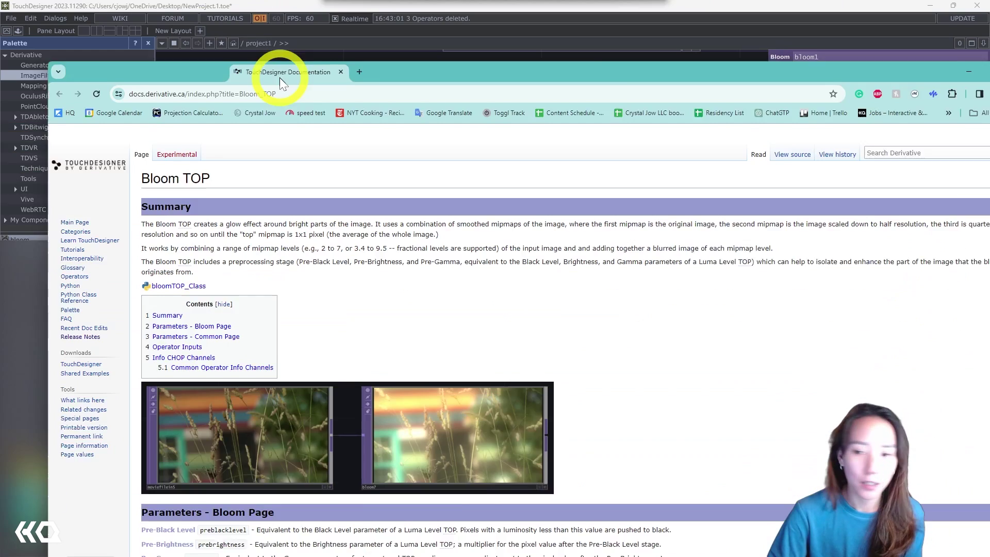
left_click_drag(280, 77, 223, 6)
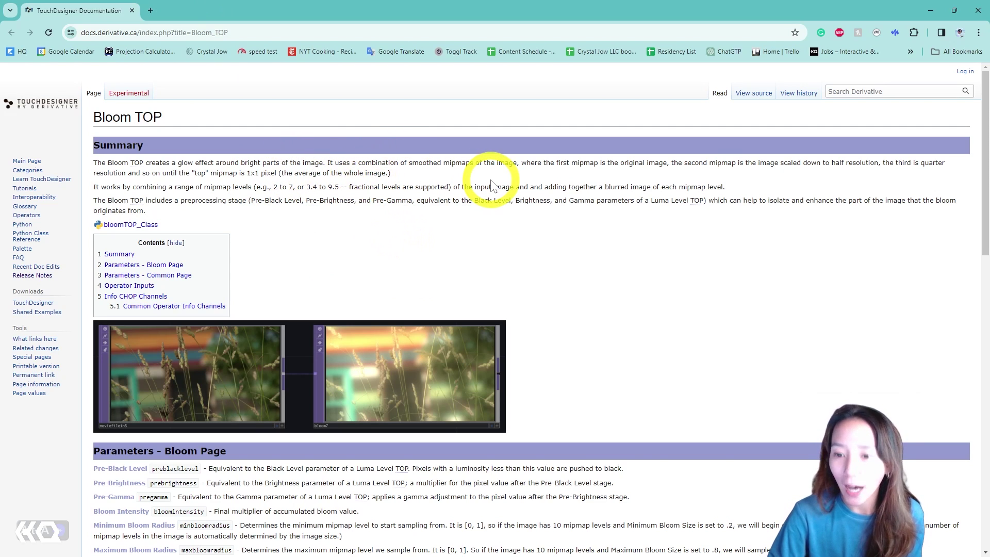
left_click(976, 8)
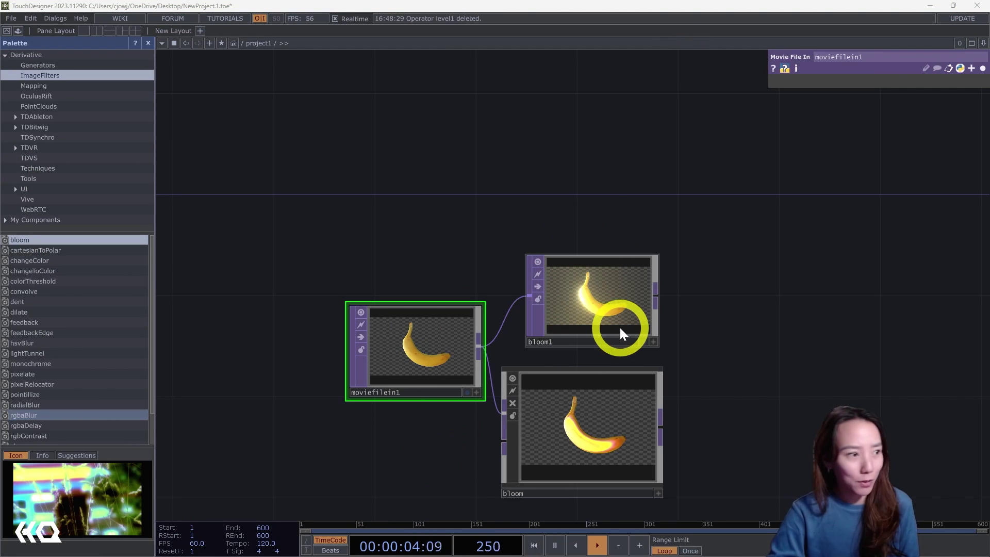
Step: Hide the Palette and paste a copy of moviefilein1 directly below the original
left_click_drag(456, 135, 441, 63)
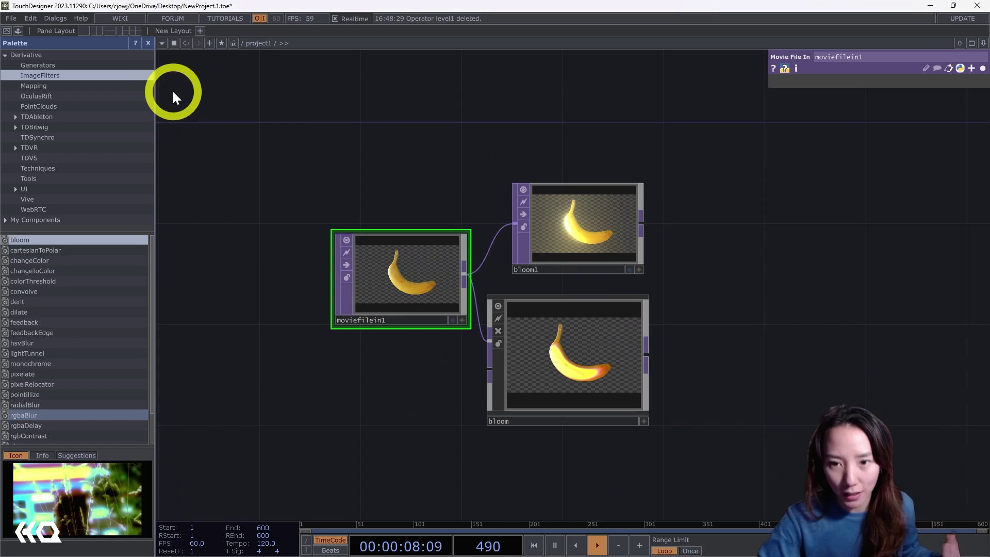
left_click(149, 43)
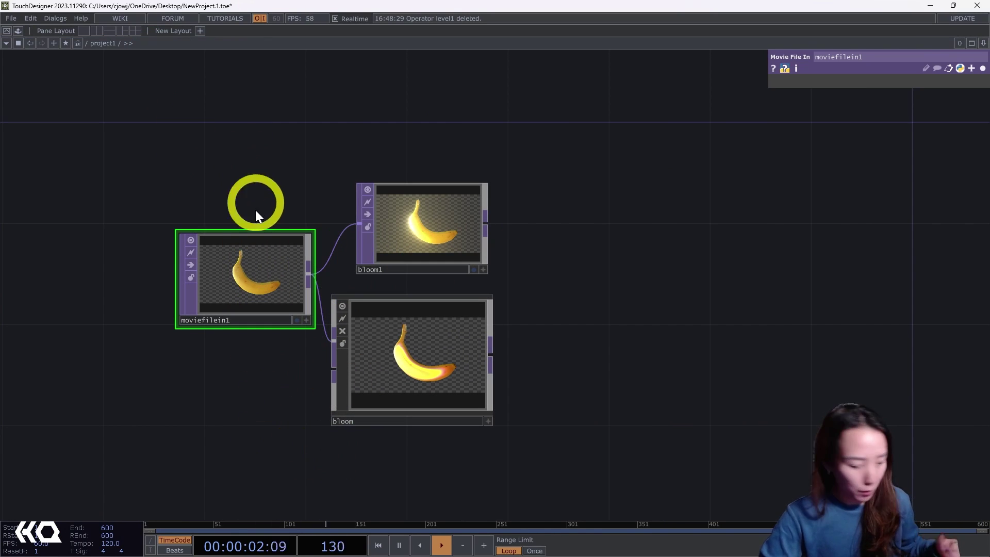
left_click(256, 255)
key("ctrl+c")
key("ctrl+v")
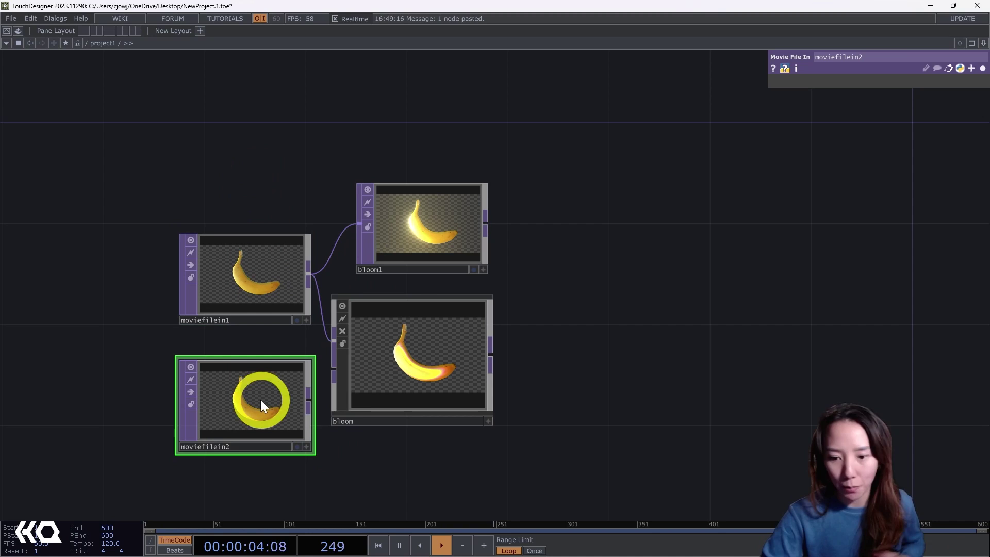
Step: Load Jellybeans.2.tif from the Samples/Map folder as the source file of moviefilein2
left_click(982, 68)
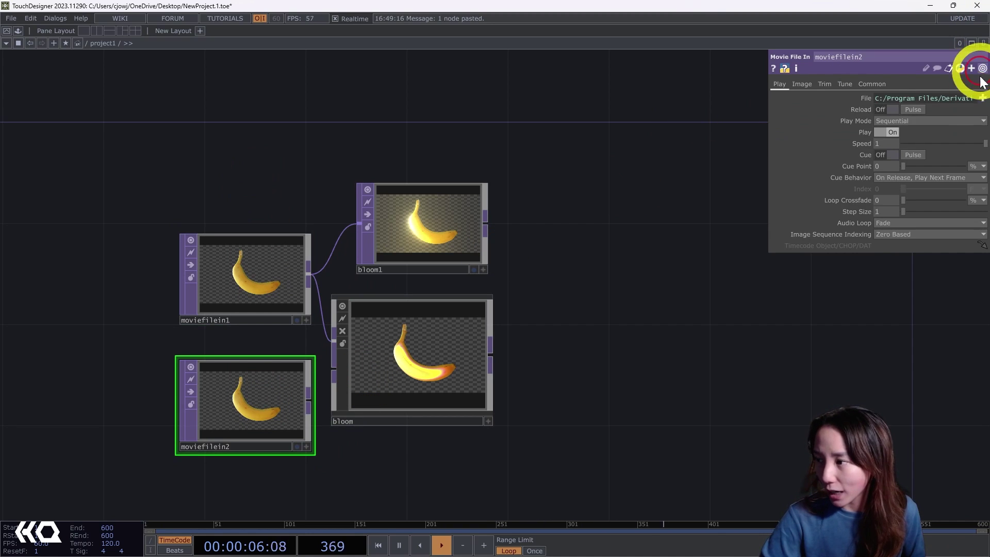
left_click(982, 98)
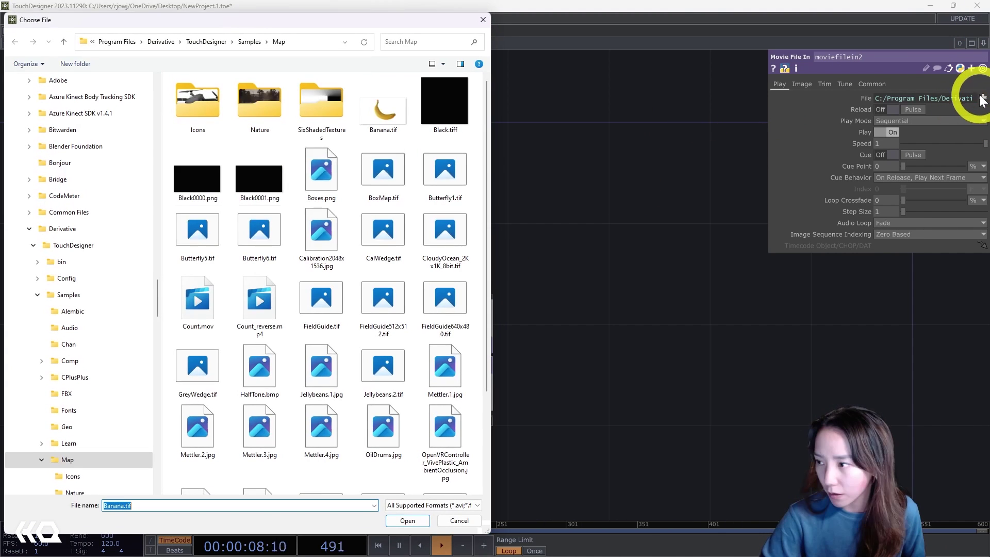
scroll(406, 358, "down", 2)
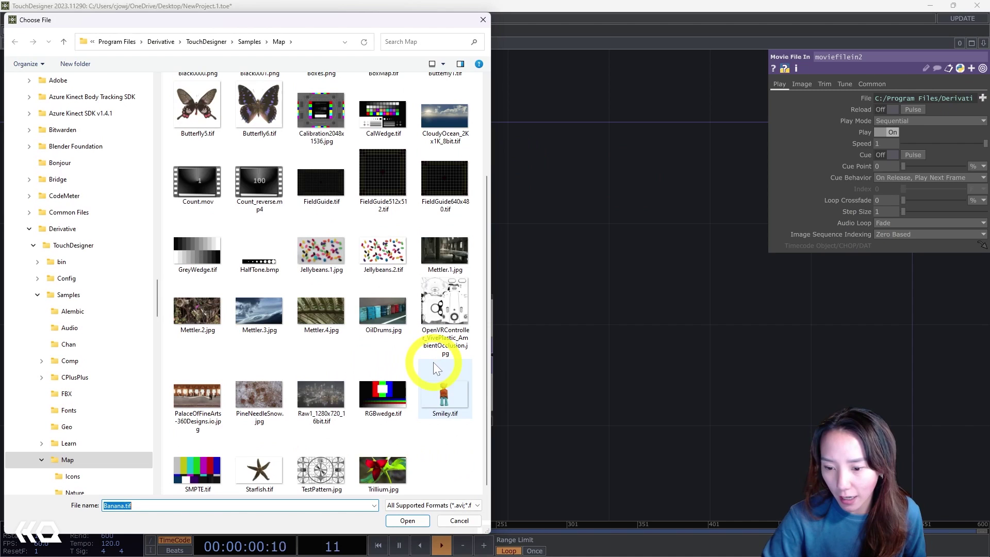
left_click(380, 260)
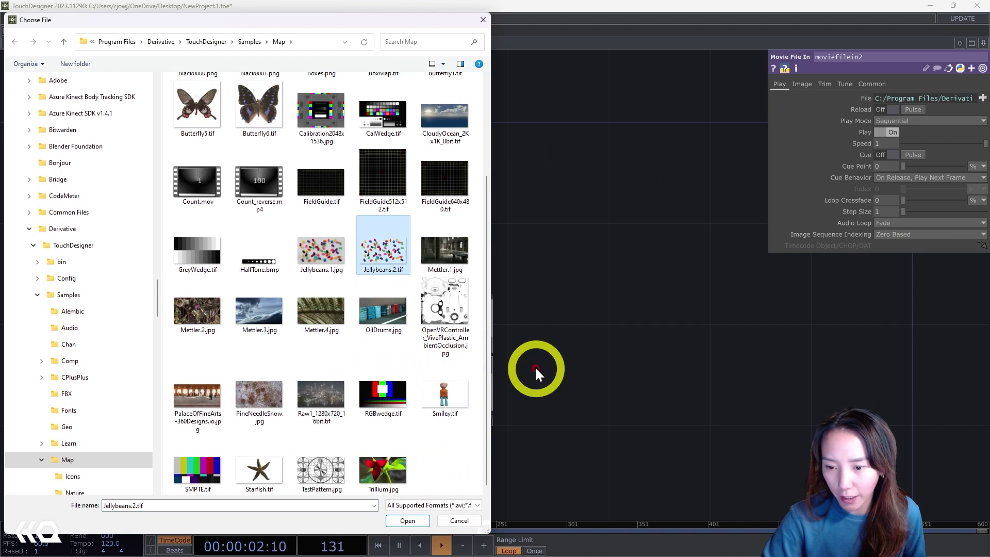
left_click(408, 521)
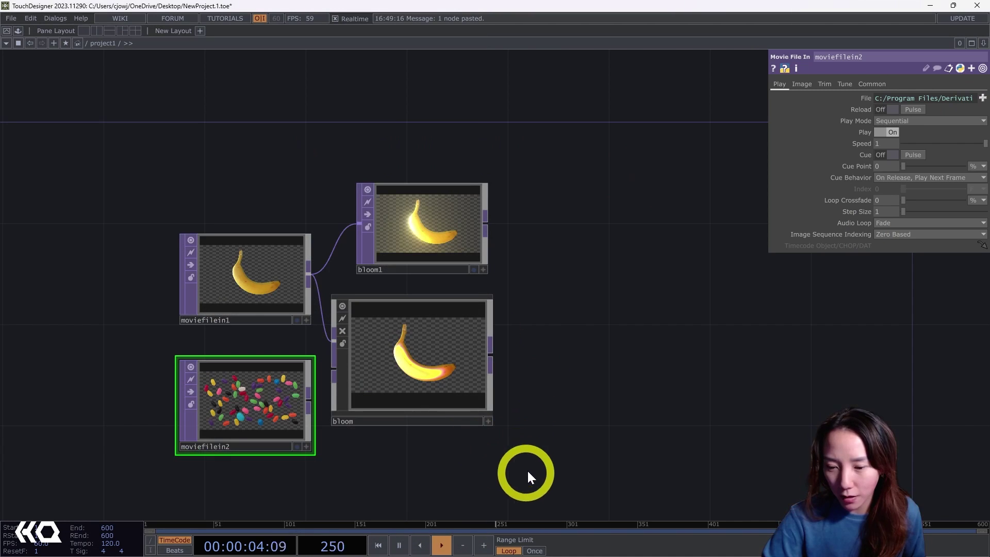
Step: Paste a copy of moviefilein2 below it and load Trillium.jpg as the copy's source file
left_click_drag(527, 469, 544, 314)
key("ctrl+c")
key("ctrl+v")
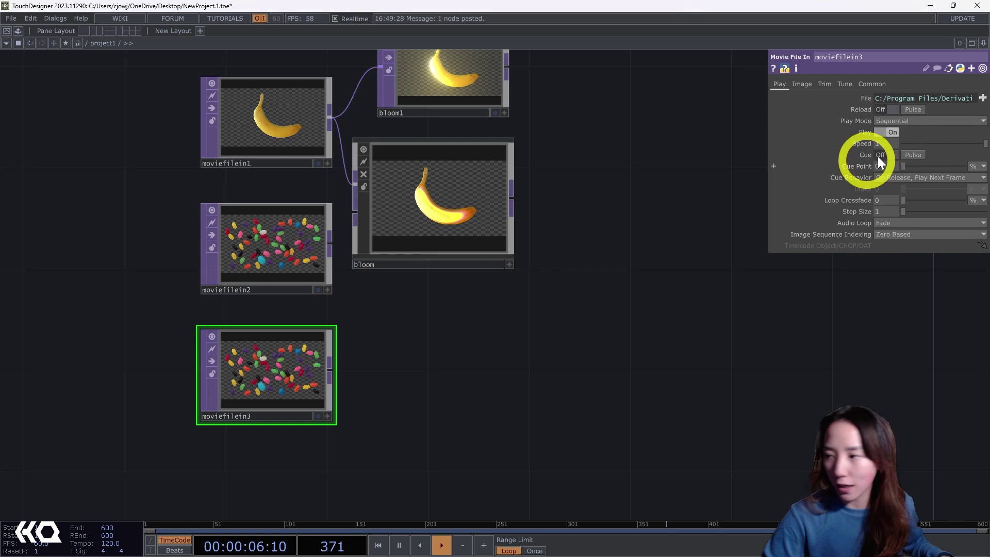
left_click(983, 98)
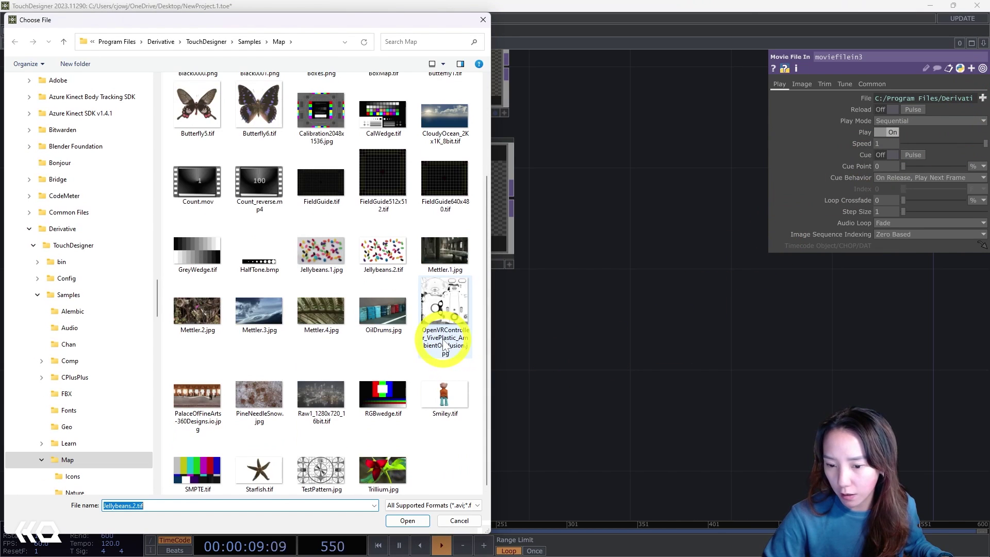
left_click(384, 466)
left_click(408, 520)
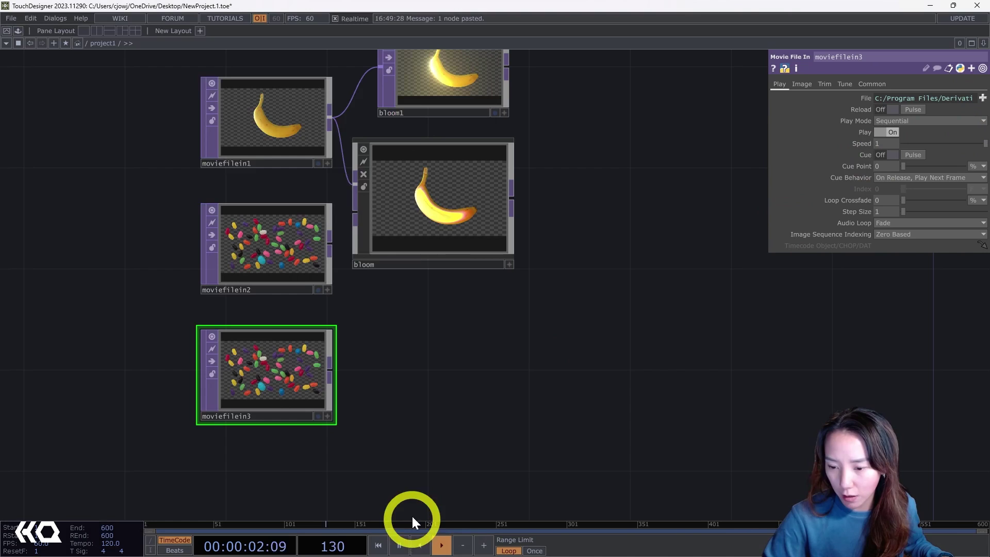
Step: Paste another Movie File In copy below moviefilein3 and load CloudyOcean_2Kx1K_8bit.tif as its source file
left_click(423, 342)
key("ctrl+v")
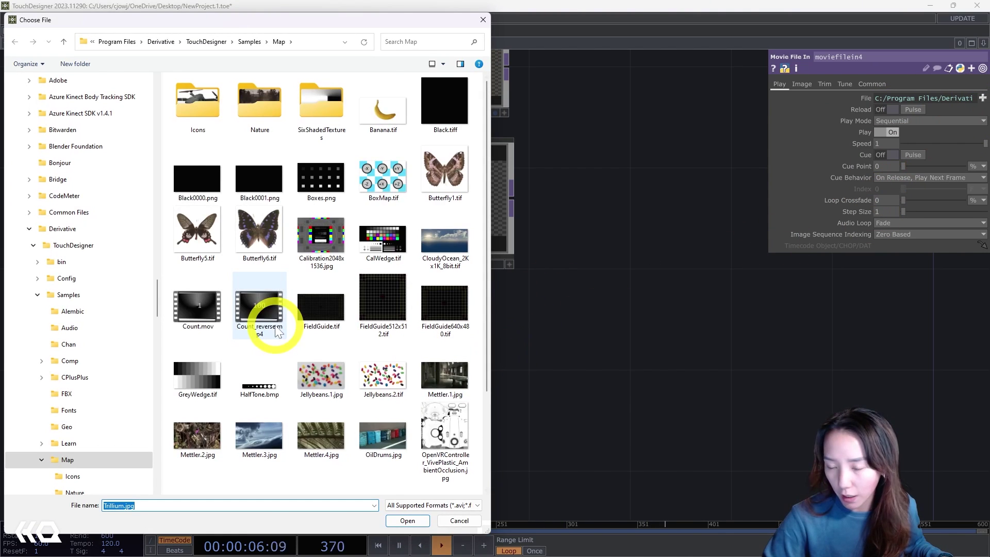
scroll(270, 327, "down", 3)
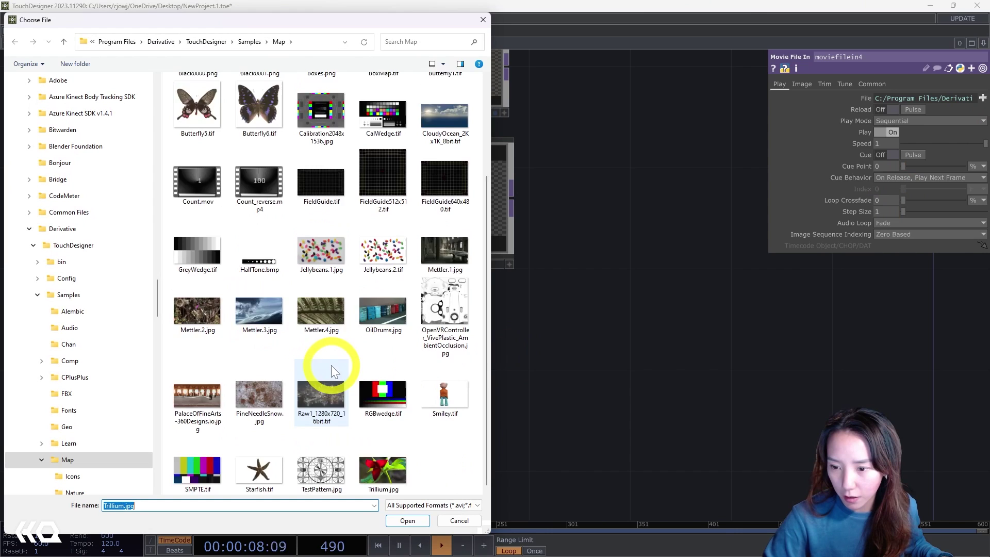
scroll(331, 364, "up", 3)
left_click(449, 241)
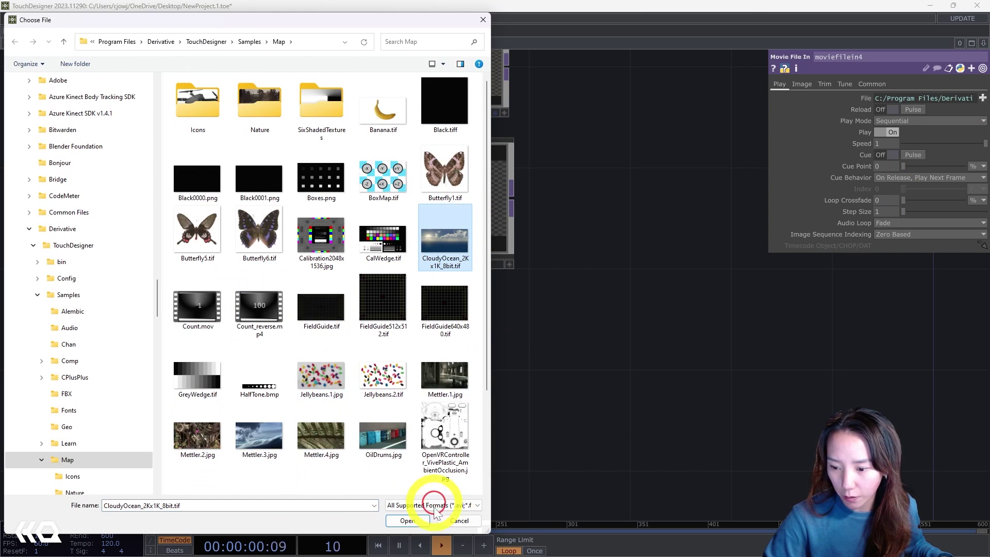
left_click(407, 520)
Step: Paste three copies of bloom1 in a column below it and move the palette bloom component aside to the right
scroll(445, 407, "down", 3)
scroll(444, 397, "up", 5)
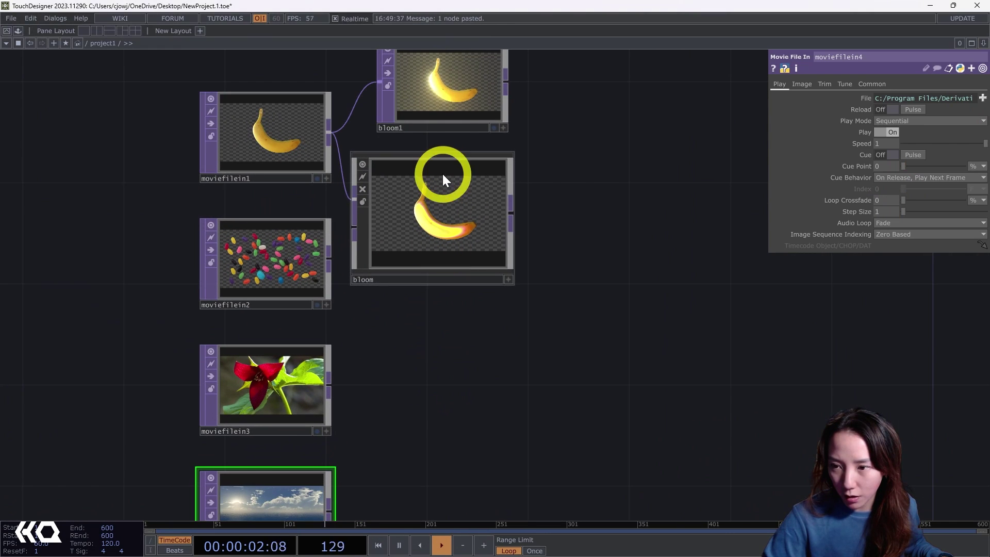
left_click(446, 114)
key("ctrl+v")
key("ctrl+v")
key("ctrl+v")
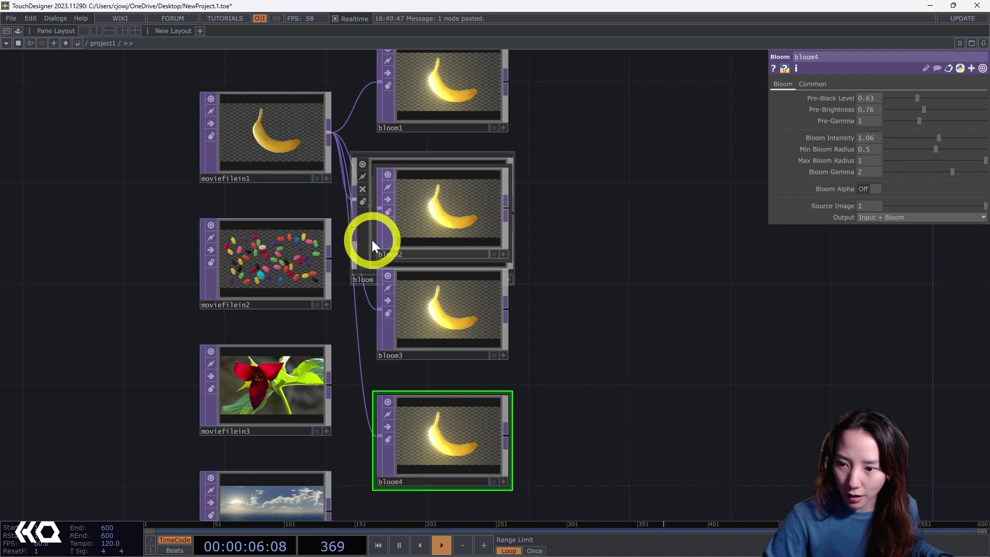
left_click_drag(387, 233, 602, 174)
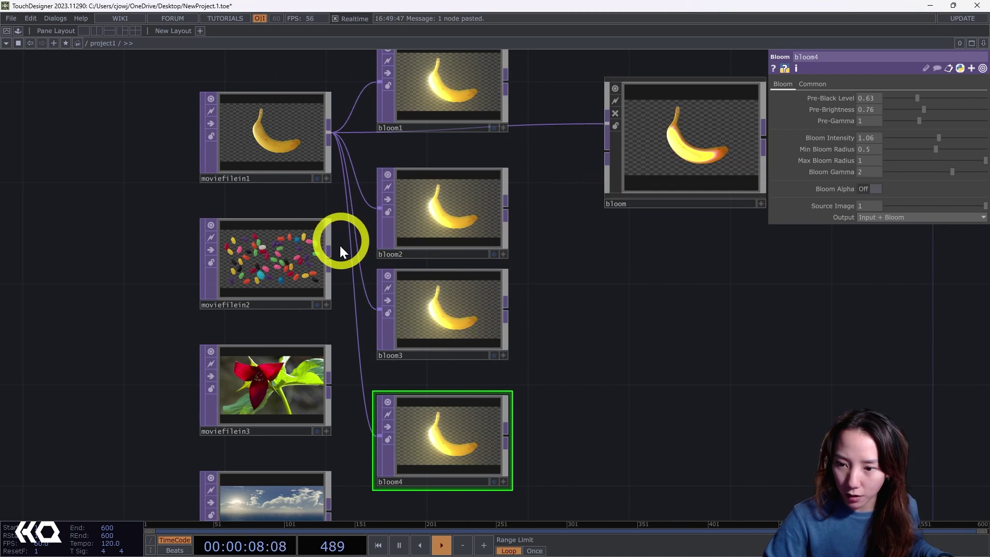
Step: Connect moviefilein2 to bloom2 and set bloom2's Pre-Black Level to 0.2 and Pre-Brightness to 0.87
left_click_drag(387, 203, 388, 204)
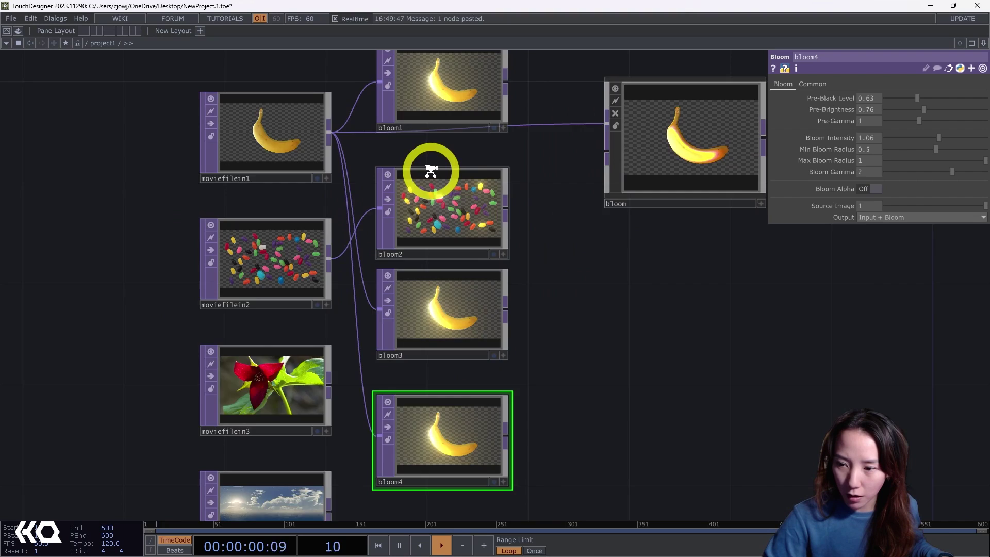
scroll(431, 168, "up", 5)
scroll(440, 245, "down", 3)
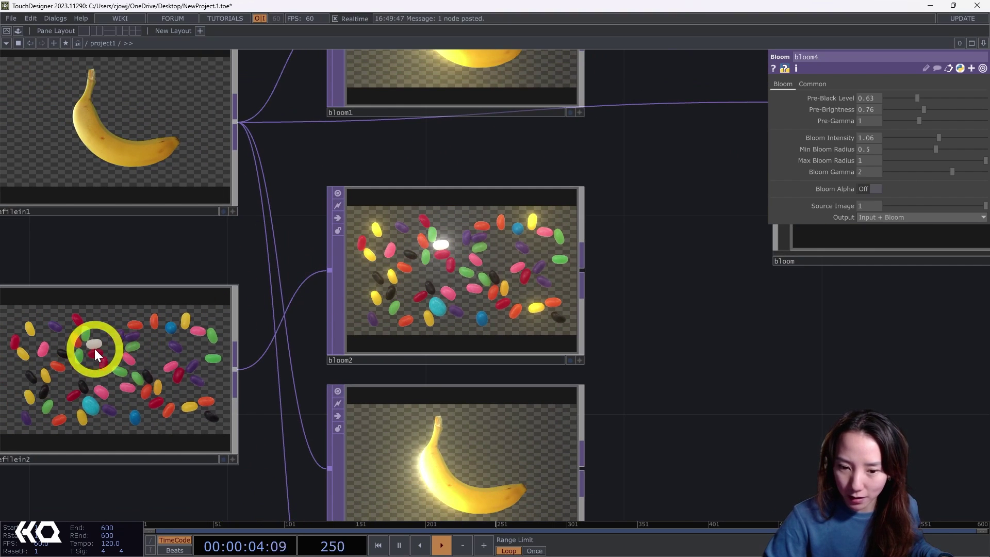
left_click(398, 300)
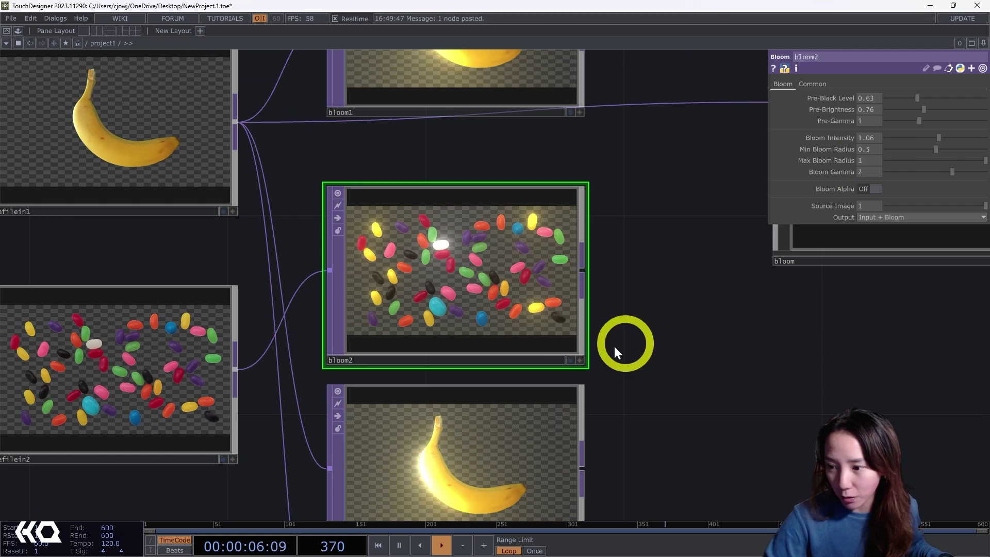
left_click_drag(924, 109, 893, 97)
scroll(701, 221, "down", 5)
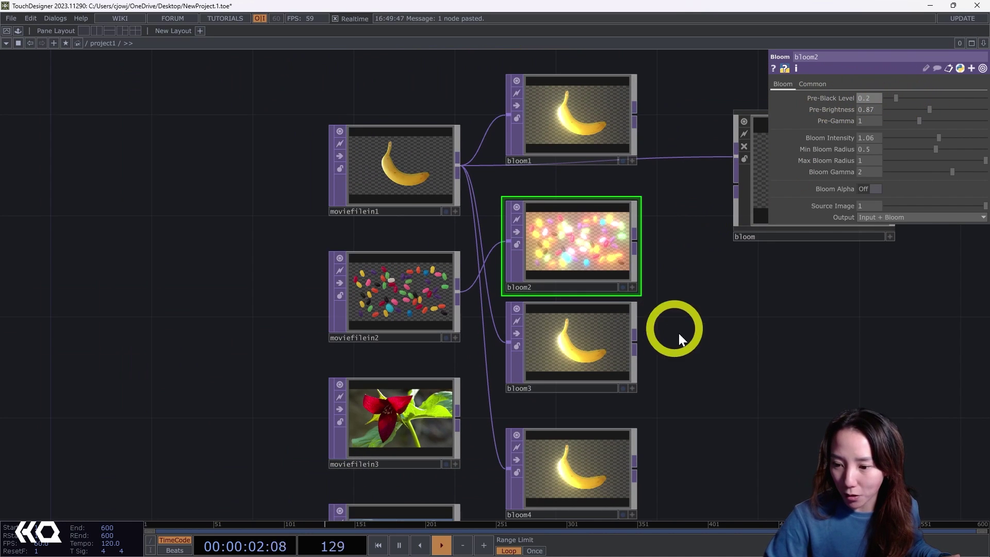
Step: Connect moviefilein3 to bloom3 and raise bloom3's Pre-Black Level to 0.96
scroll(541, 348, "up", 5)
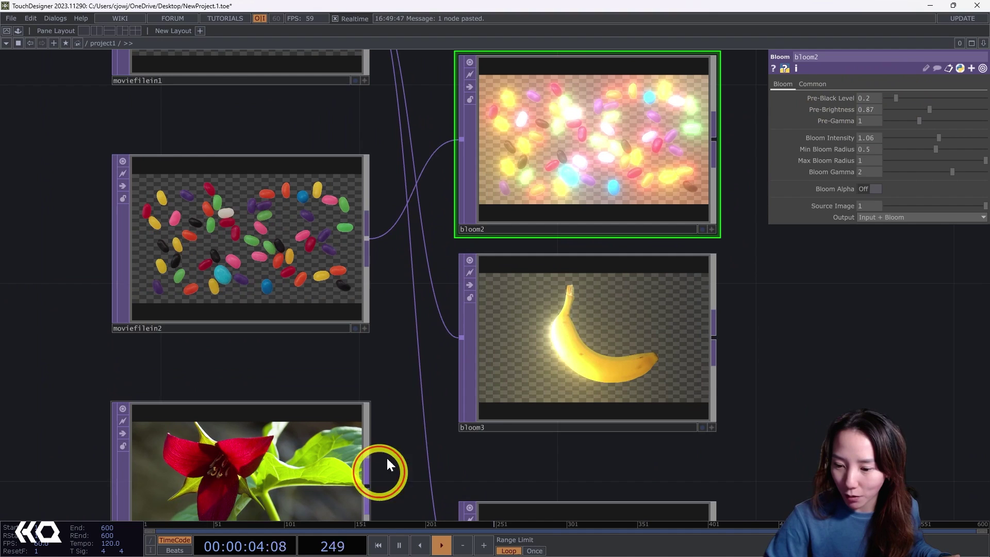
left_click_drag(385, 456, 447, 336)
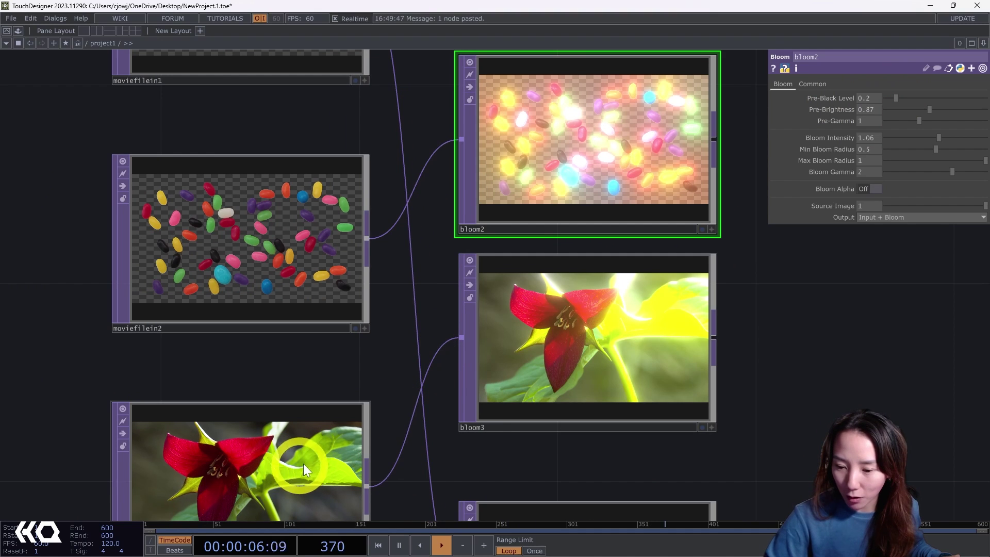
left_click(670, 307)
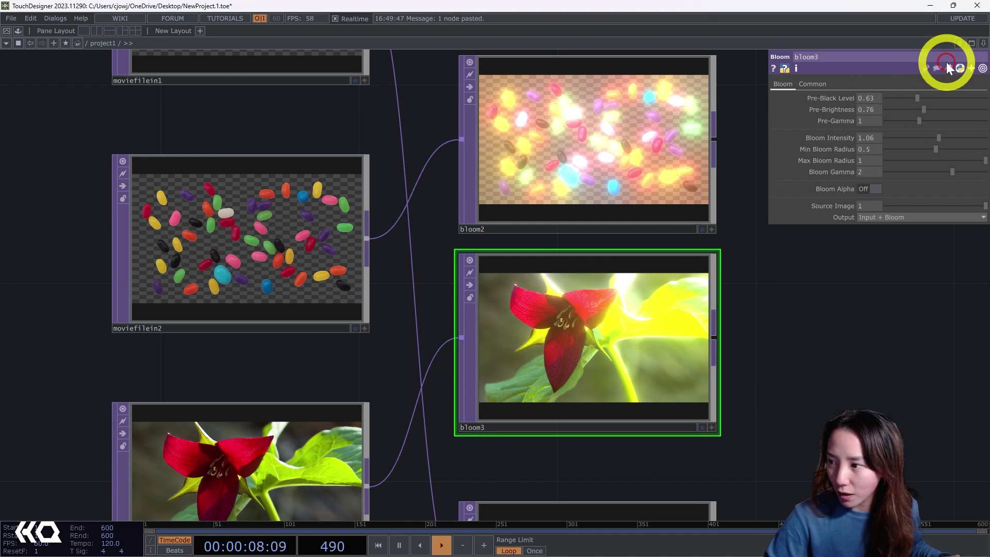
mouse_move(912, 98)
left_mouse_down()
mouse_move(892, 101)
mouse_move(942, 99)
mouse_move(933, 97)
left_mouse_up()
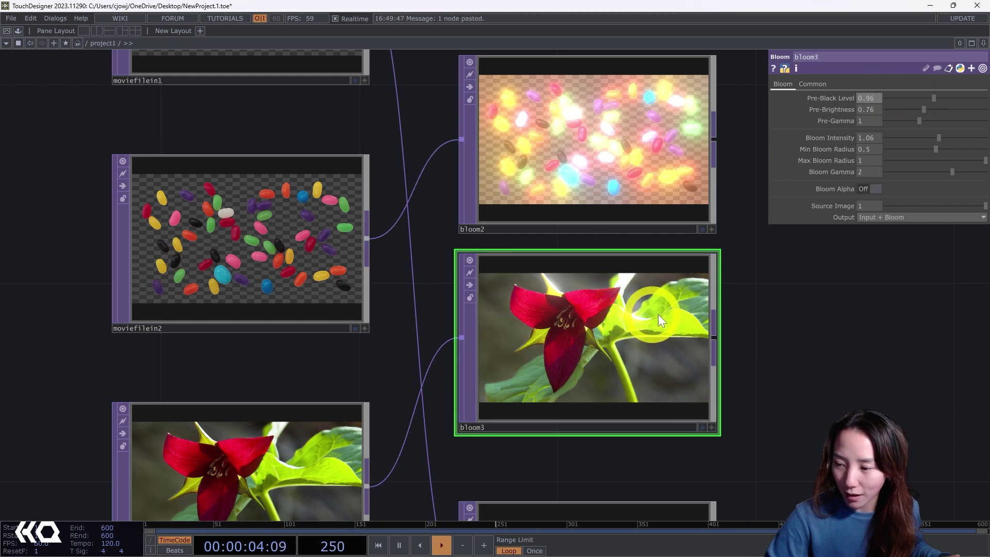
Step: Connect moviefilein4 to bloom4 and move bloom4 slightly down, away from bloom3
scroll(658, 314, "down", 4)
left_click_drag(763, 380, 747, 276)
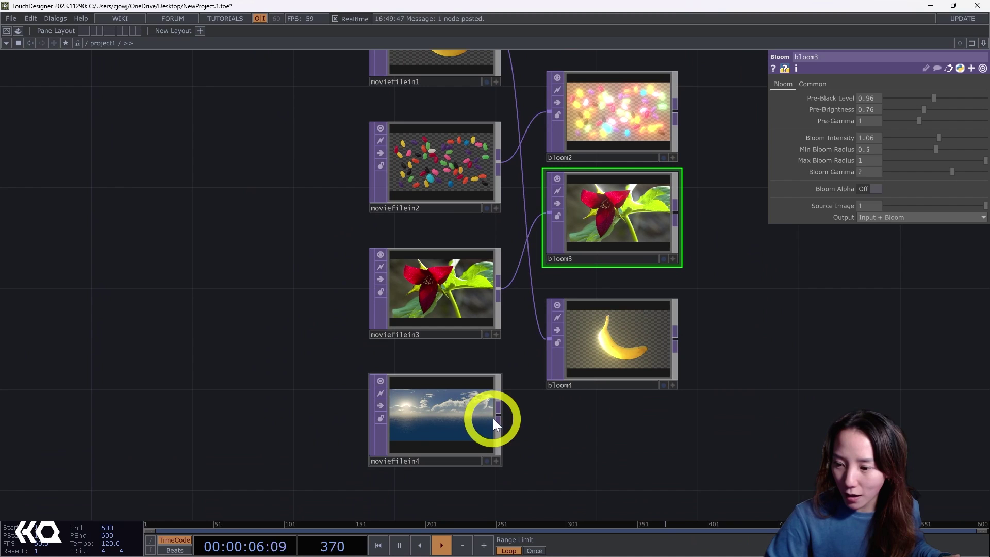
left_click_drag(496, 417, 548, 341)
left_click_drag(630, 343, 630, 369)
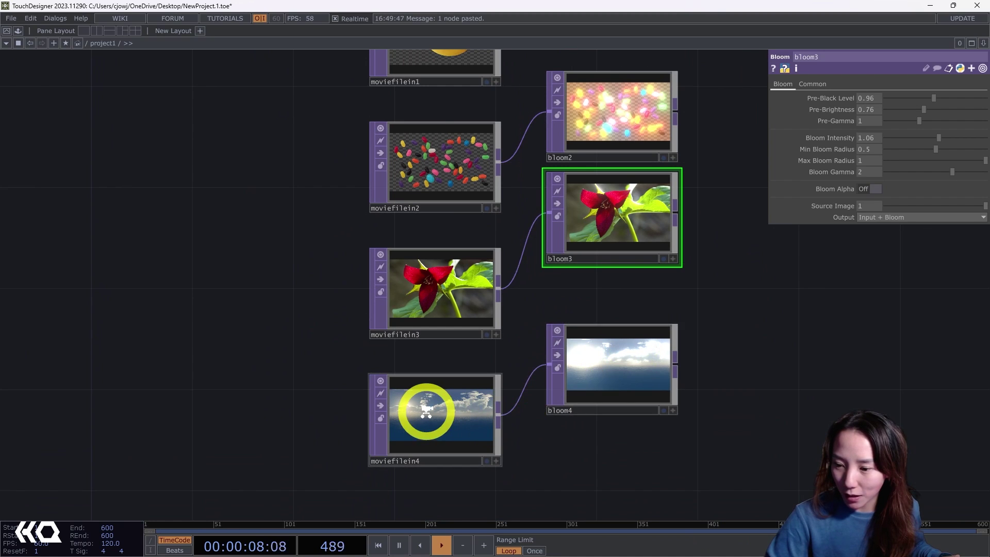
scroll(426, 411, "up", 5)
scroll(651, 345, "down", 3)
left_click_drag(835, 326, 688, 326)
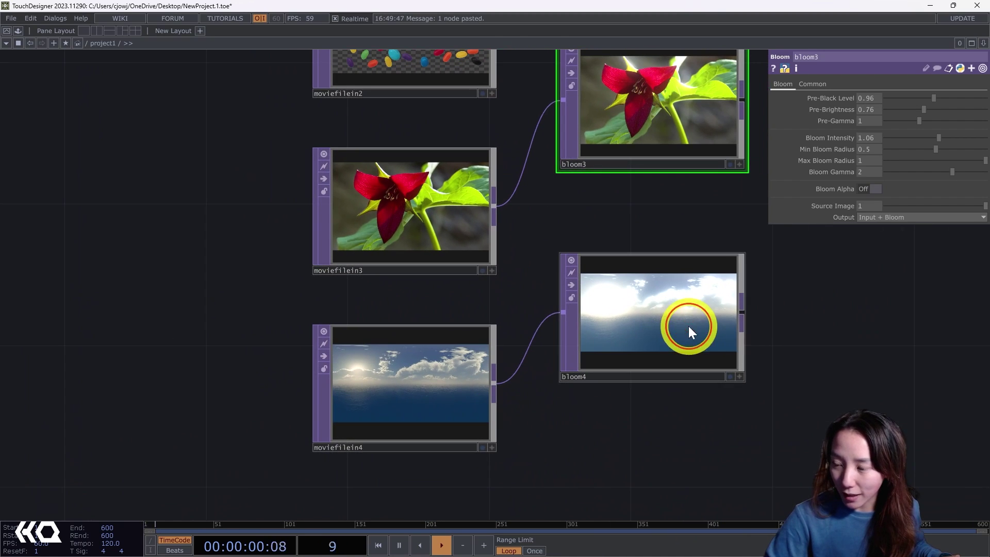
Step: Set bloom4's Bloom Intensity to 0.31 and Min Bloom Radius to 0.979, then compare it with the source image
left_click(688, 325)
left_click_drag(927, 140, 969, 131)
scroll(346, 364, "up", 5)
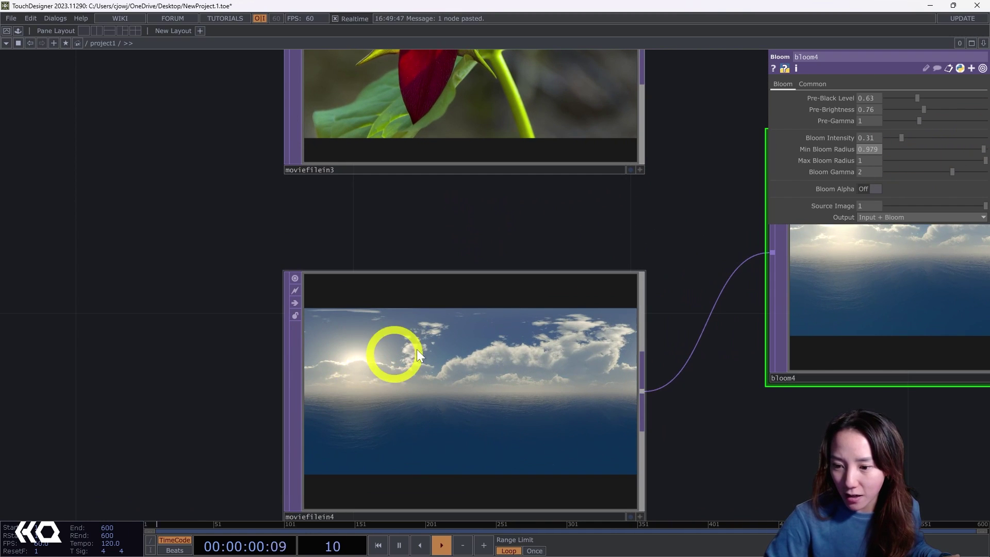
scroll(416, 349, "down", 5)
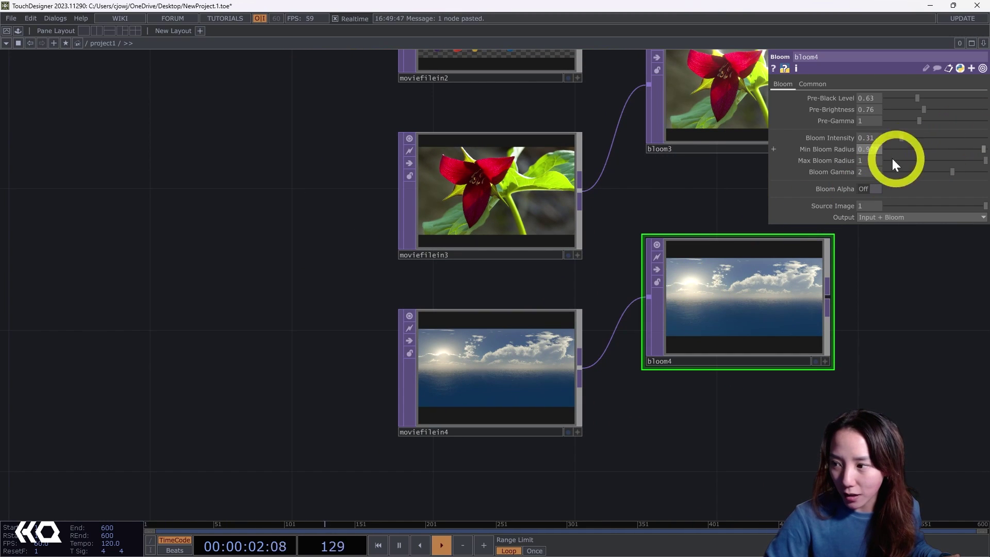
scroll(721, 278, "up", 5)
scroll(530, 410, "down", 8)
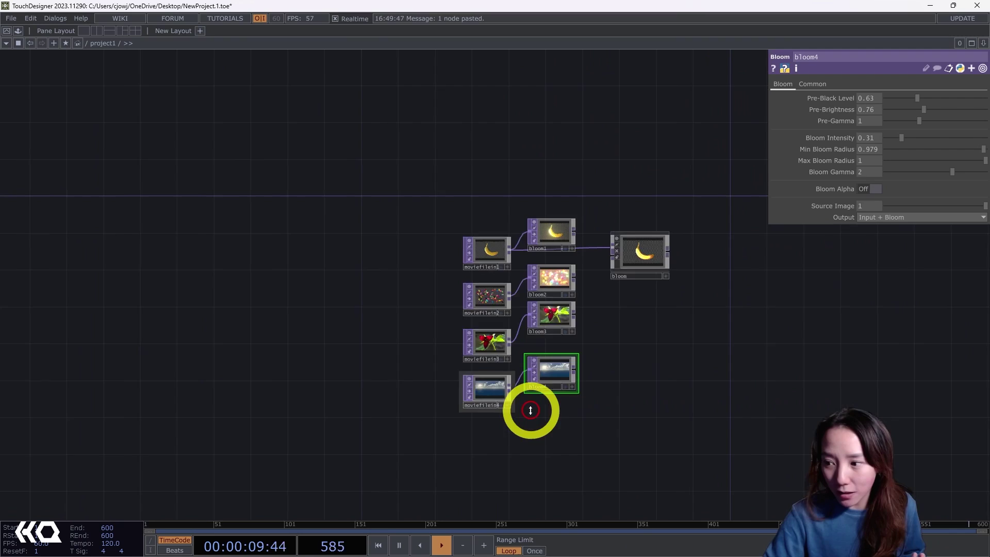
Step: Delete the palette bloom component from the network, keeping the four Bloom TOPs
scroll(464, 206, "up", 6)
scroll(546, 349, "down", 3)
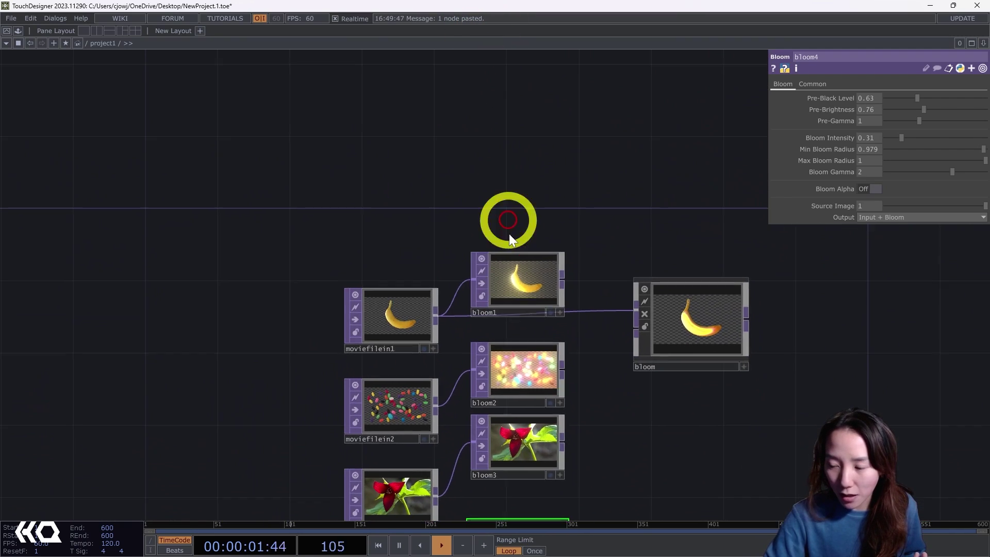
scroll(631, 463, "down", 3)
left_click_drag(631, 463, 345, 397)
scroll(449, 175, "up", 2)
left_click(449, 176)
key("Delete")
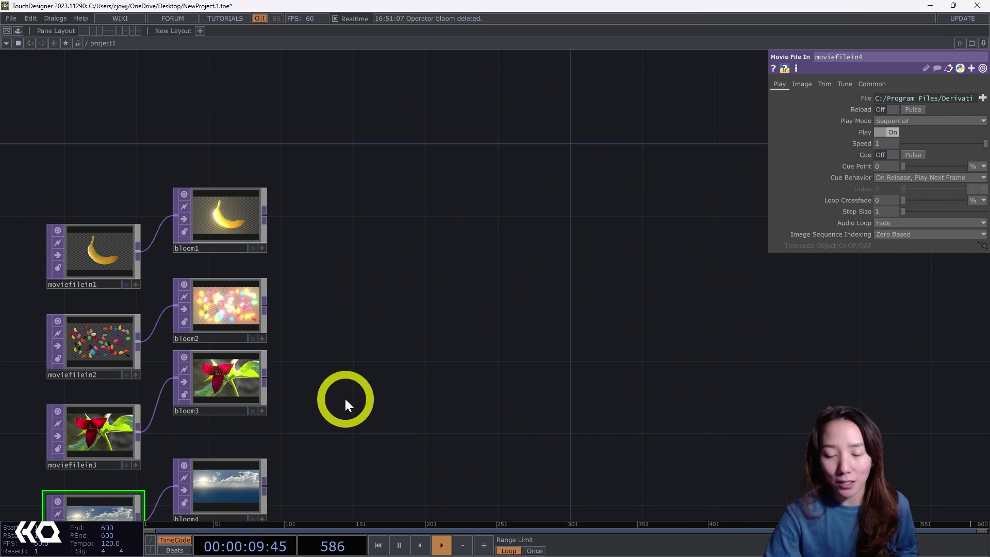
Step: Add a Sphere SOP in the empty network area to the right of the Bloom TOPs
left_click_drag(380, 354, 316, 333)
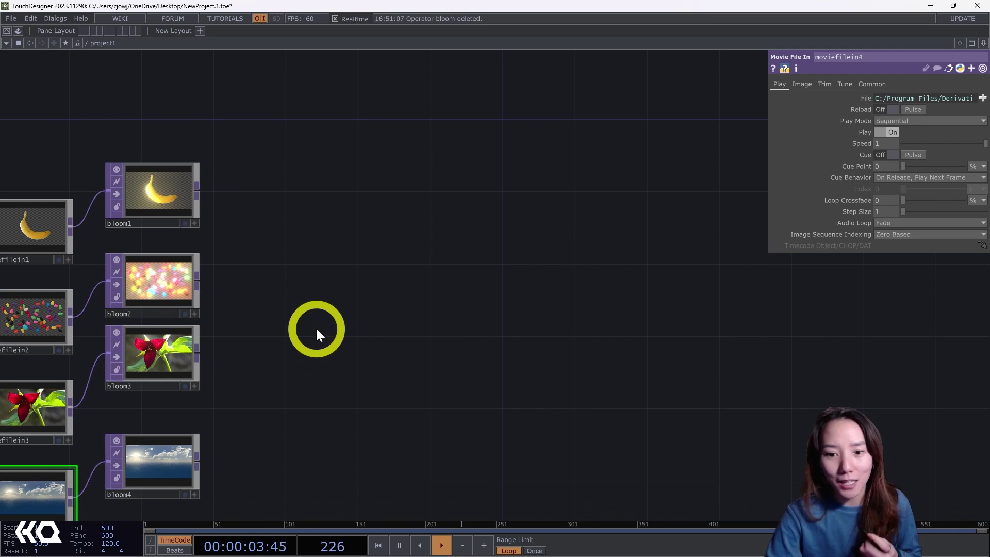
left_click_drag(317, 330, 300, 249)
key("Tab")
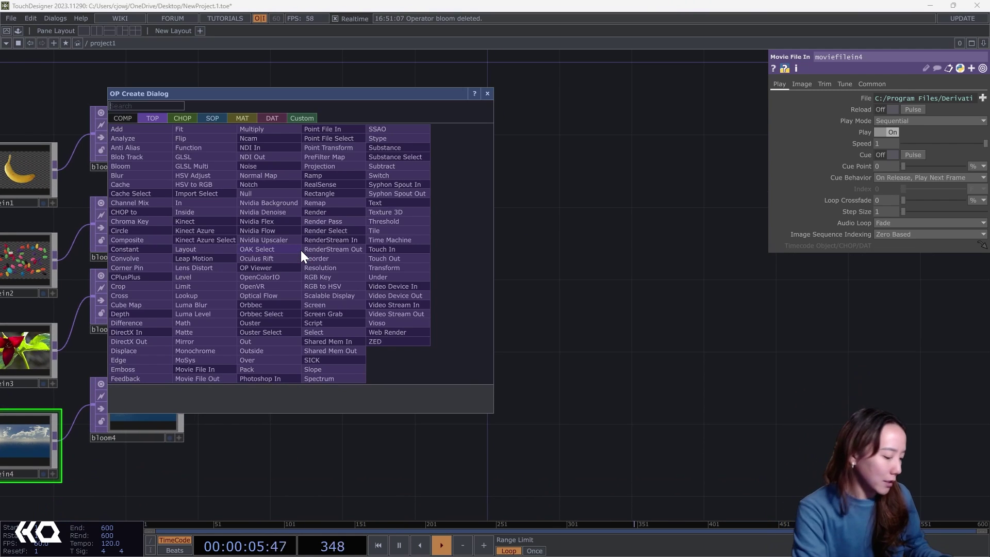
type("sphere")
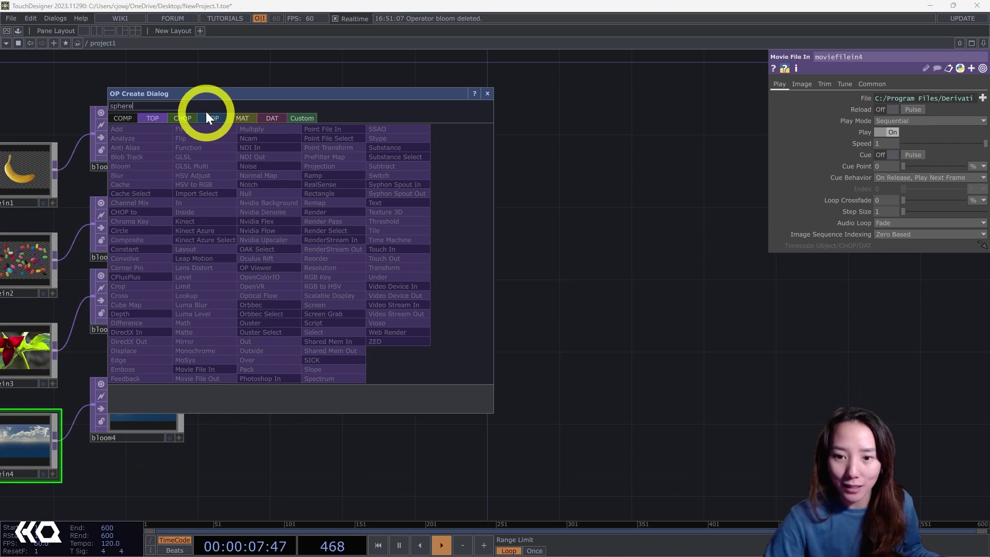
left_click(209, 117)
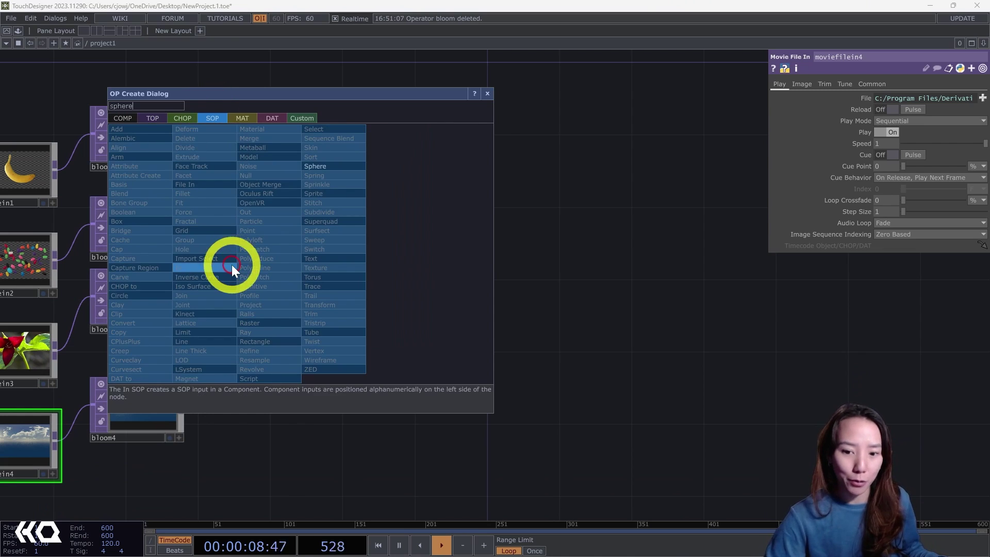
left_click(338, 166)
left_click(329, 263)
scroll(330, 263, "up", 2)
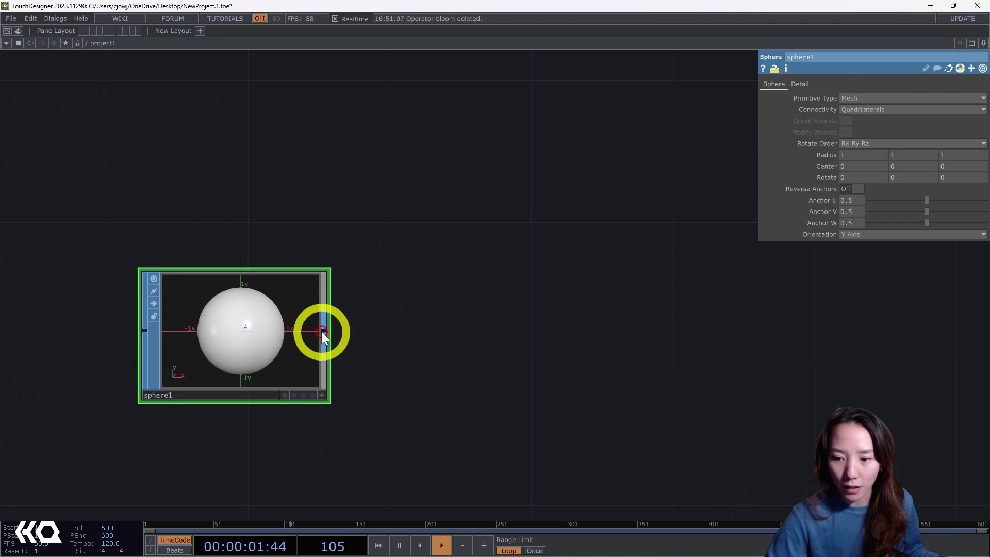
Step: Add a Geometry COMP fed by the output of sphere1 and place it beside the sphere
right_click(324, 333)
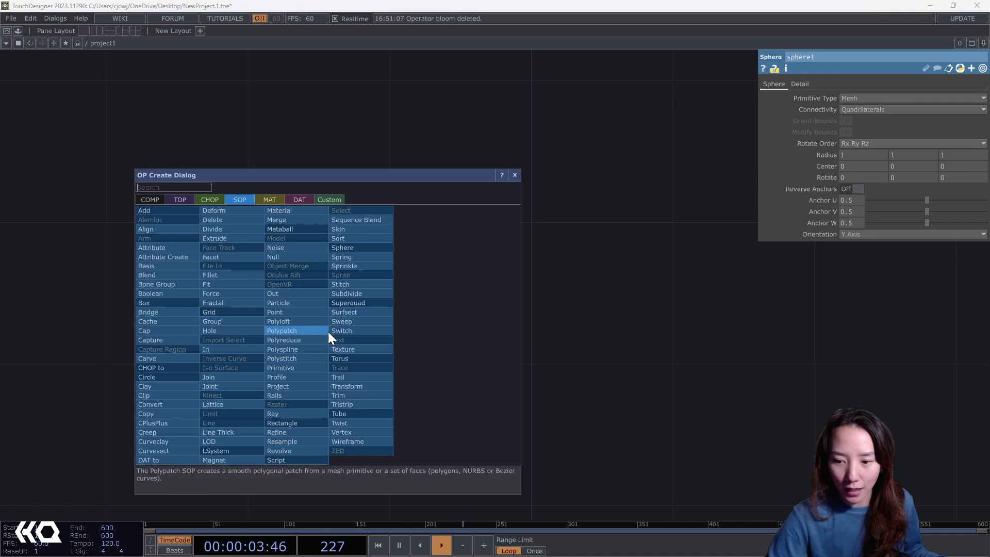
left_click(161, 199)
type("ge")
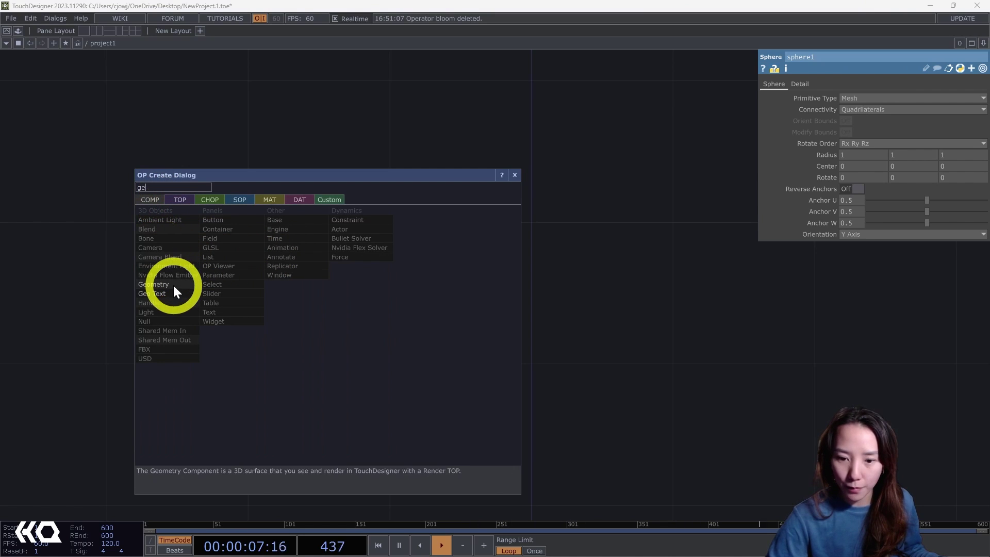
left_click(172, 284)
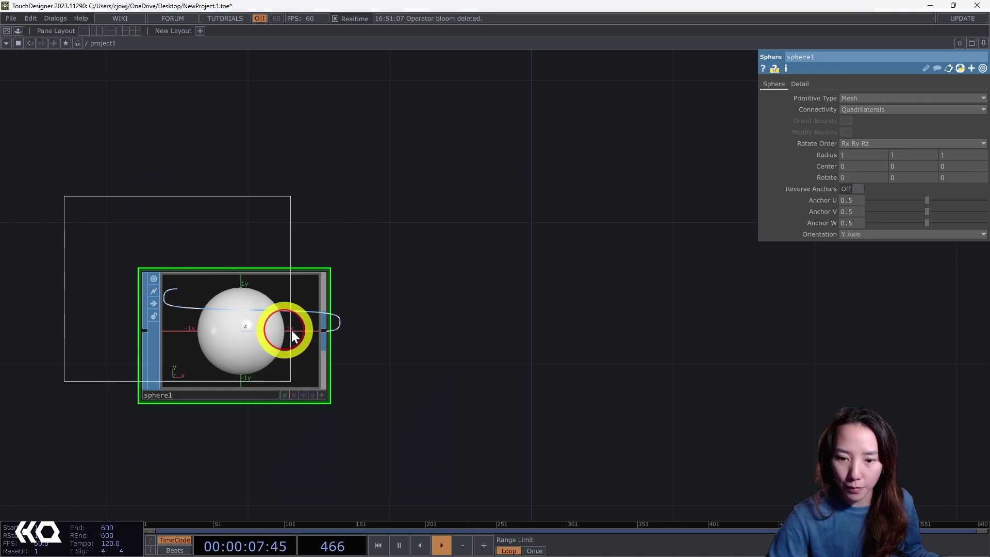
left_click(484, 347)
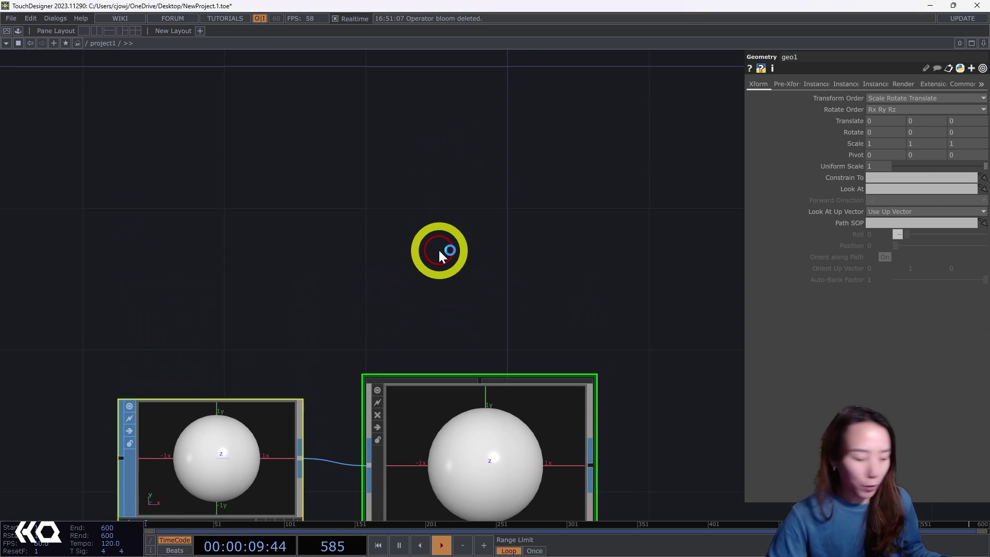
Step: Add a Camera COMP in the empty network area above the sphere and geometry operators
double_click(438, 248)
type("camera")
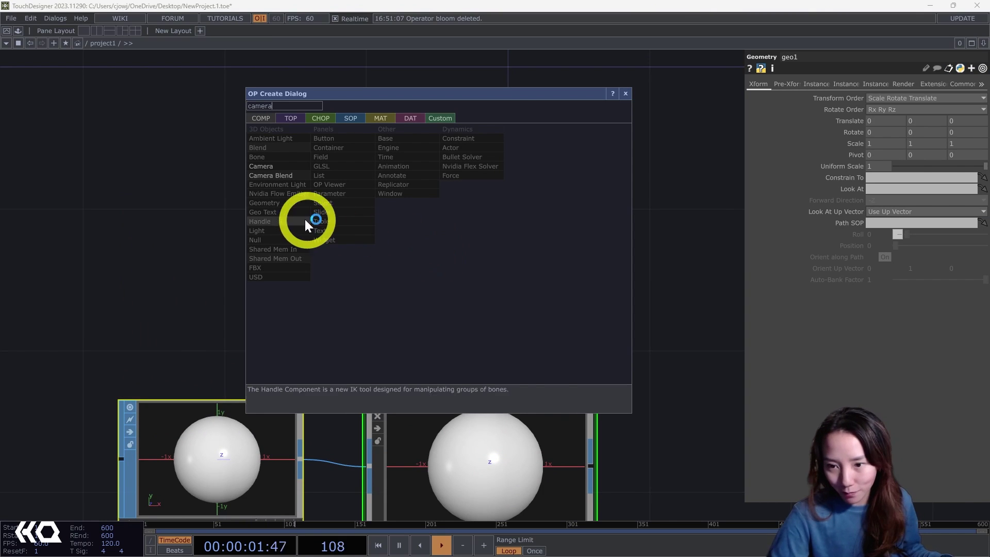
left_click(277, 167)
left_click(384, 250)
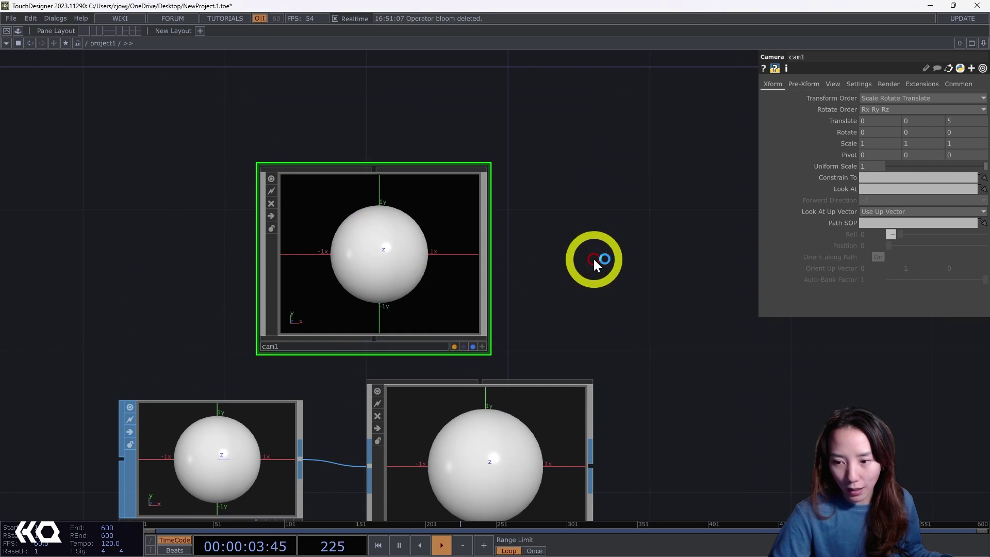
Step: Add a Constant MAT in the empty network area to the right of cam1
left_click_drag(594, 263, 440, 310)
double_click(440, 311)
type("con")
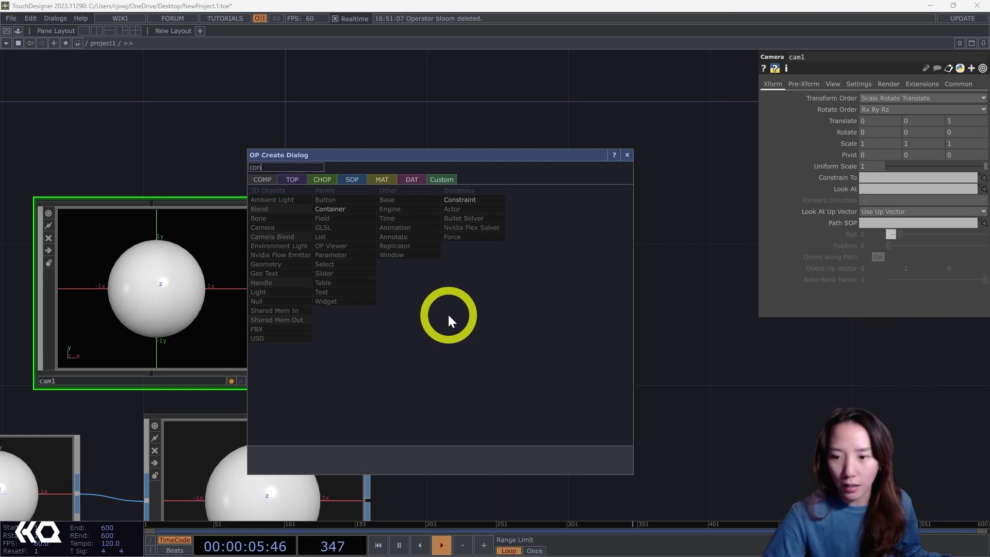
left_click(384, 178)
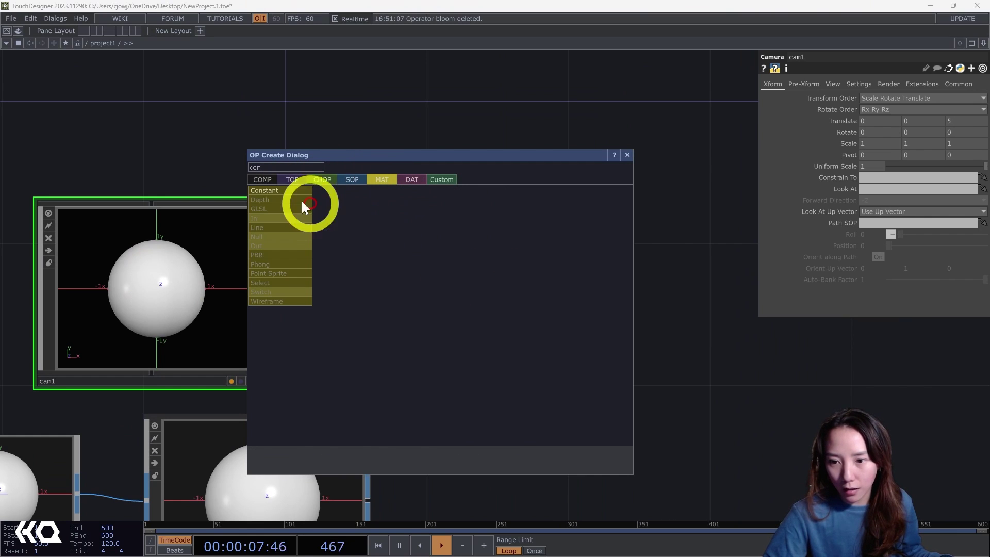
left_click(280, 190)
left_click(510, 248)
Step: Add a Ramp TOP to the right of constant1
left_click_drag(569, 360, 476, 327)
double_click(476, 327)
type("ra")
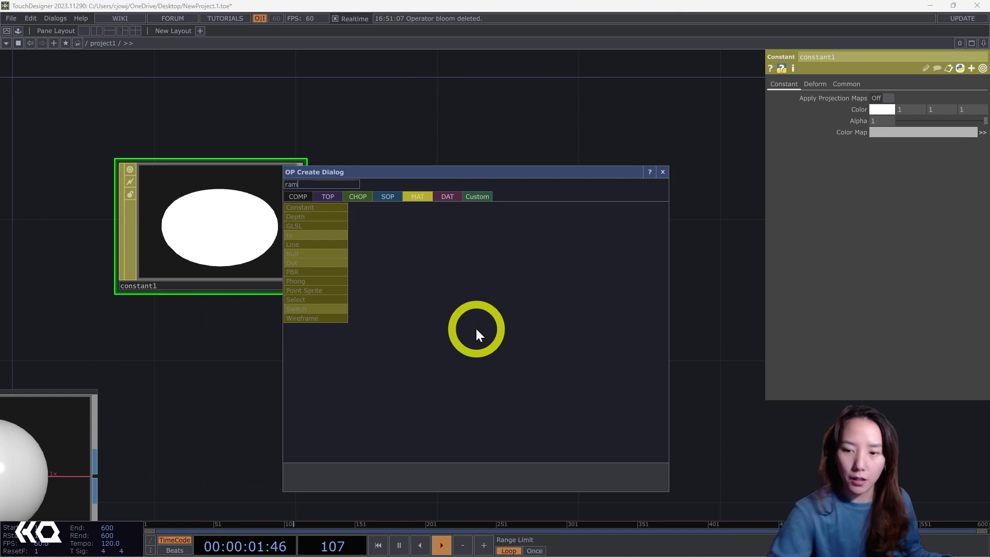
type("m")
left_click(328, 197)
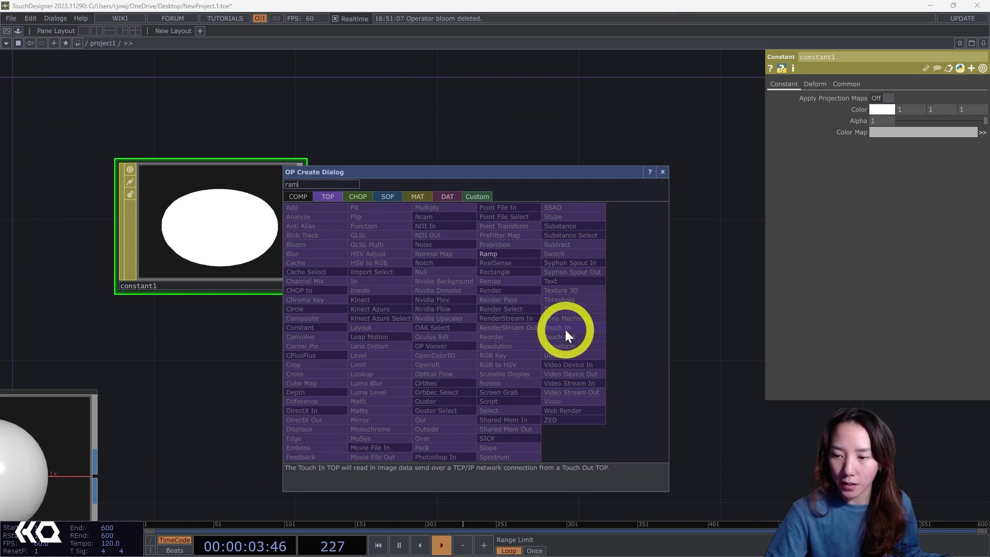
left_click(490, 256)
left_click(608, 272)
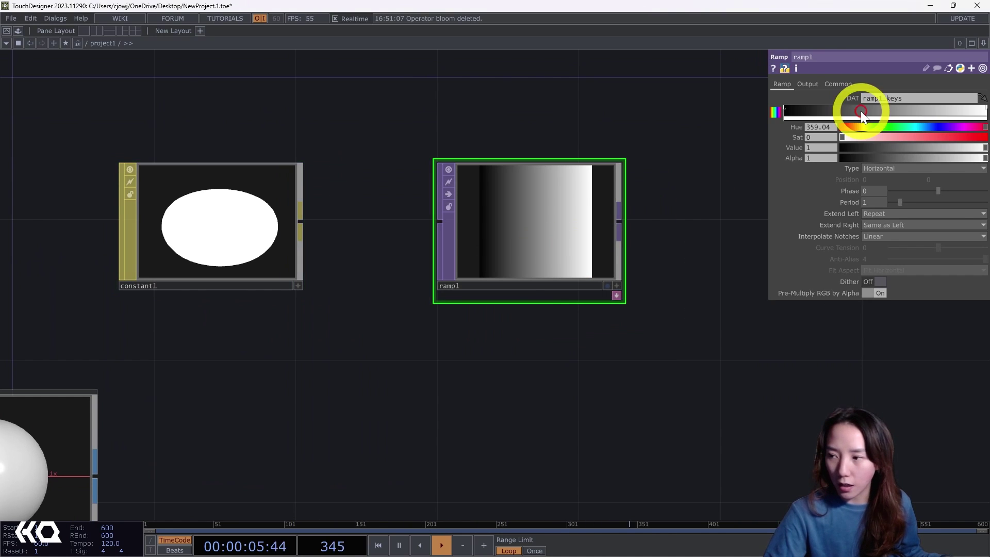
Step: Set ramp1's resolution to 1080 by 1080
left_click(839, 85)
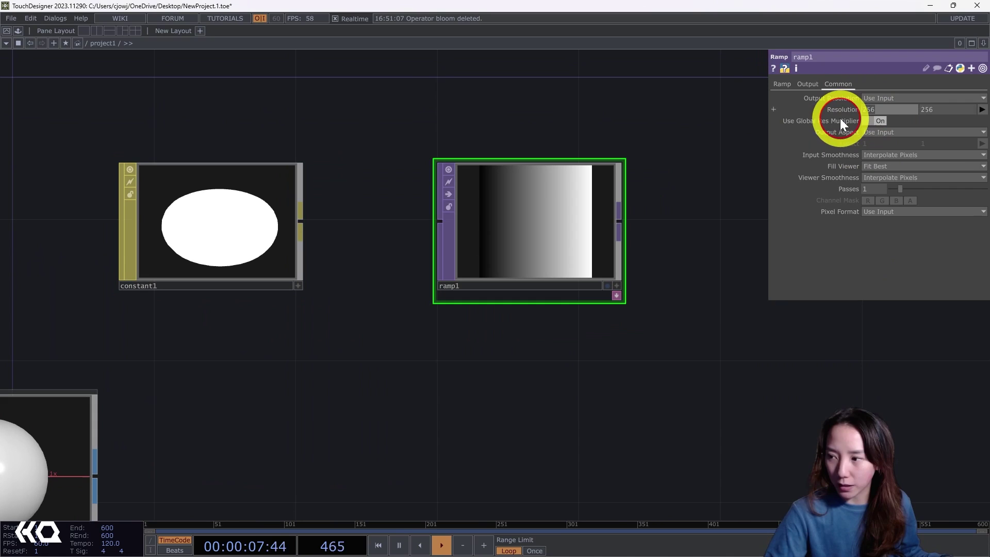
type("1080")
key("Return")
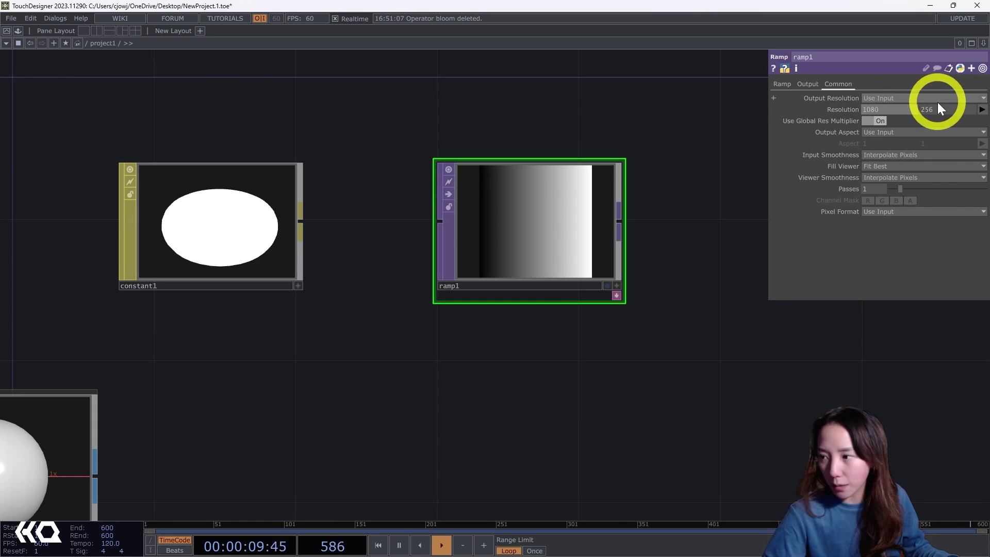
left_click(937, 108)
type("108")
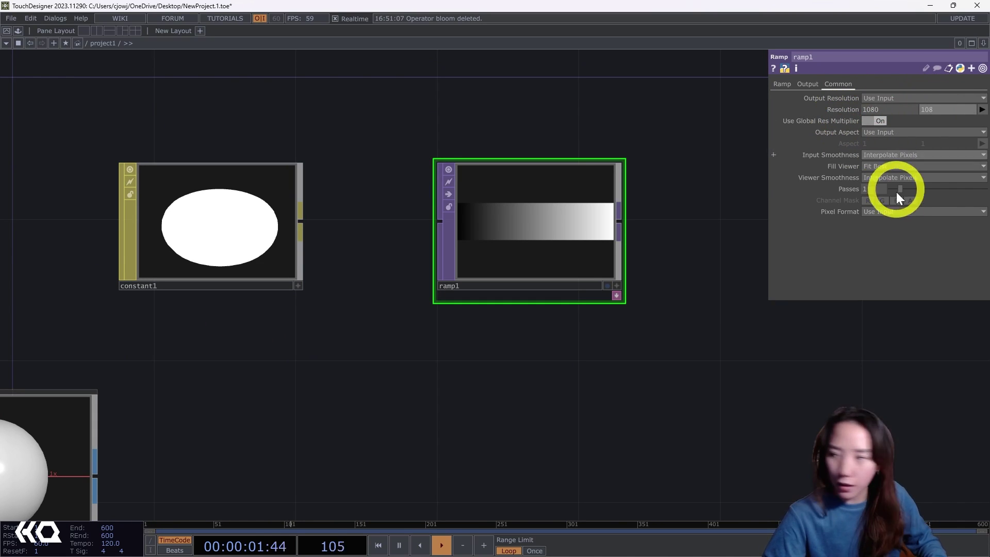
type("0")
key("Return")
Step: Make ramp1 circular, set its white end key's alpha to 0, and set the period to 0.33
left_click(784, 83)
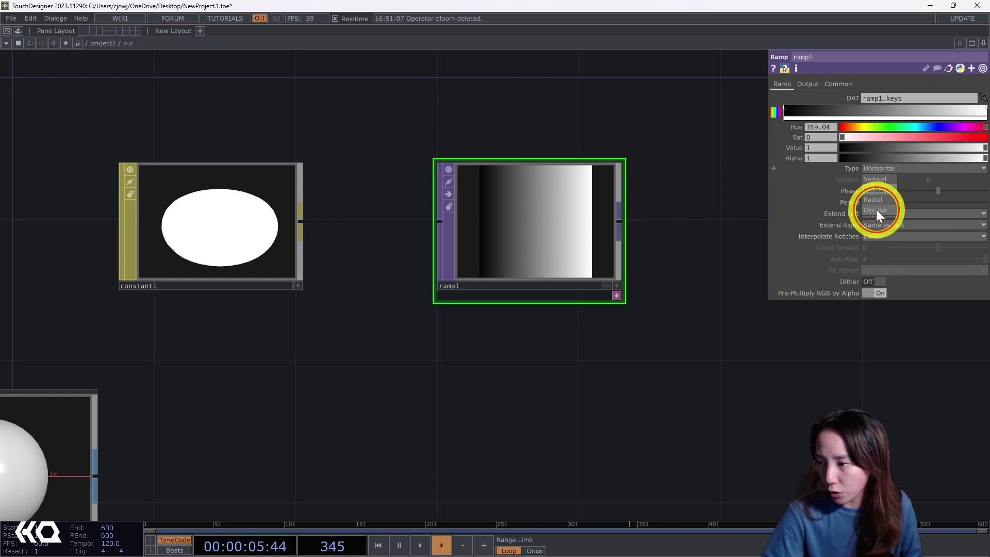
left_click(877, 209)
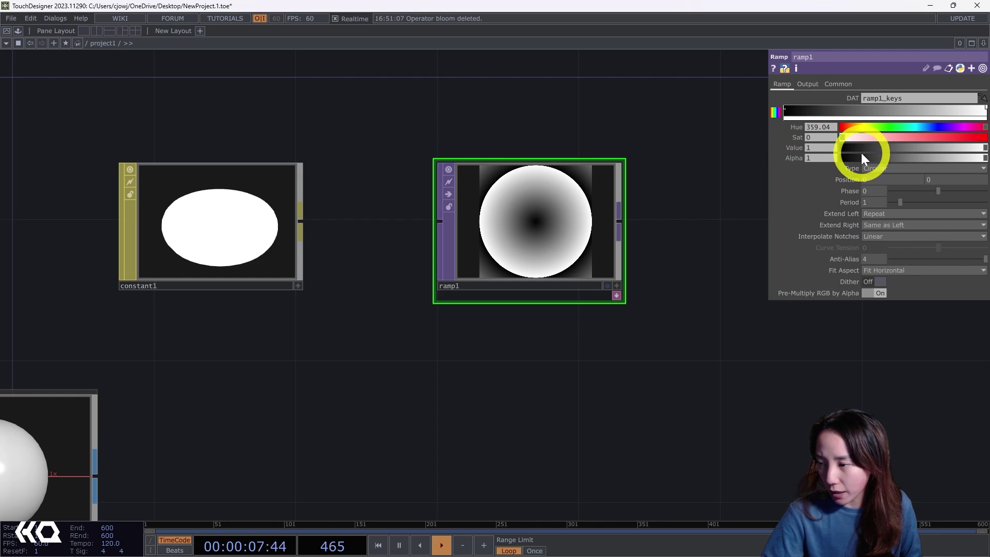
left_click_drag(863, 158, 786, 162)
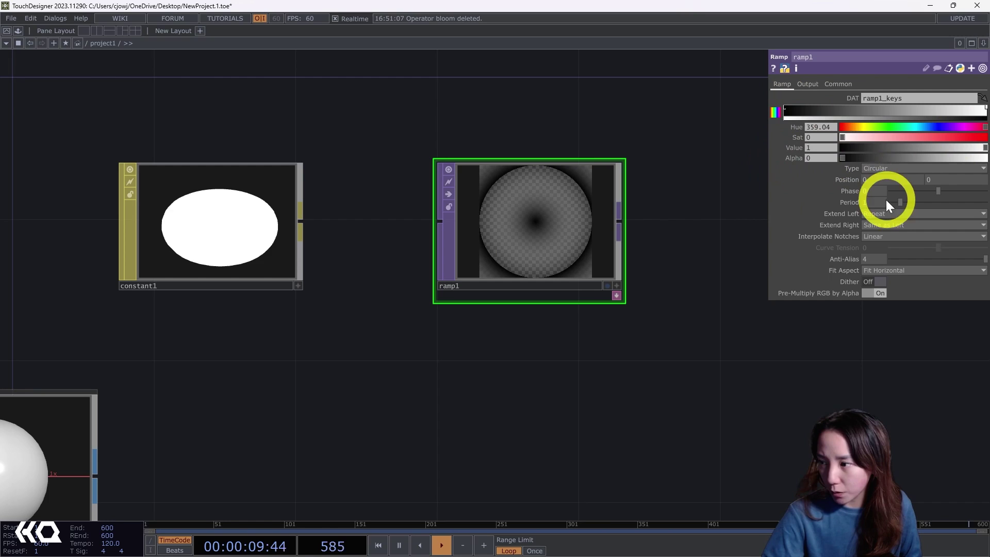
left_click_drag(928, 190, 881, 208)
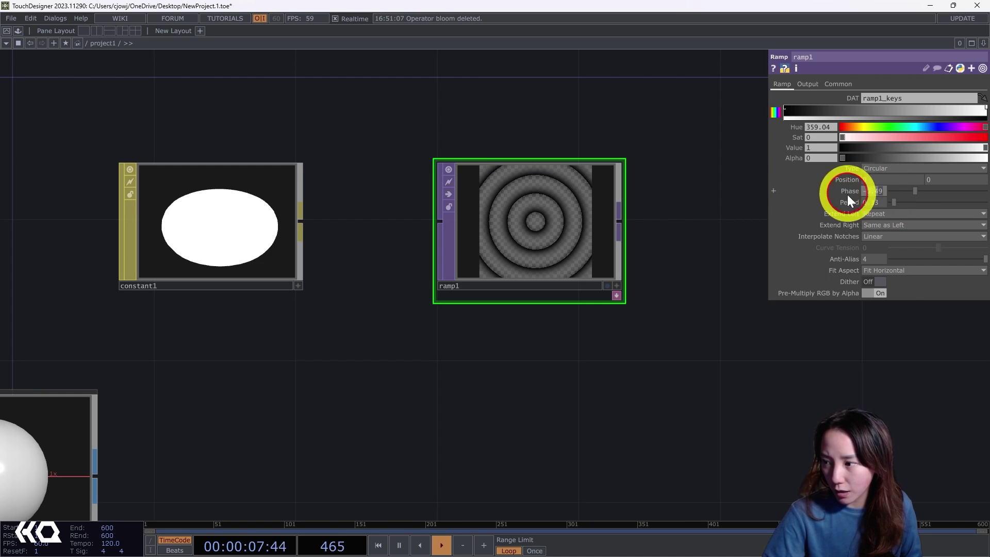
Step: Animate ramp1's phase with the expression absTime.seconds
type("absT")
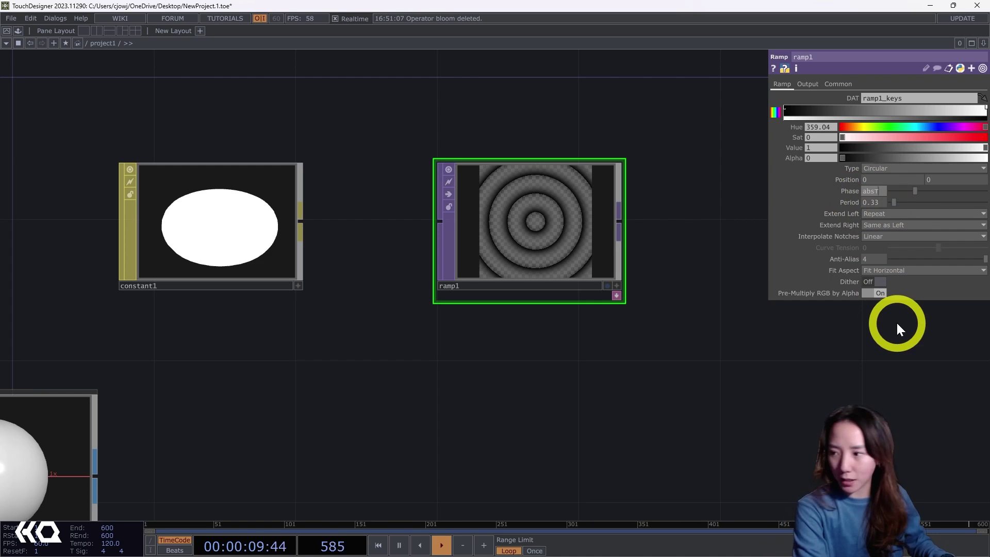
type("ime.seconds")
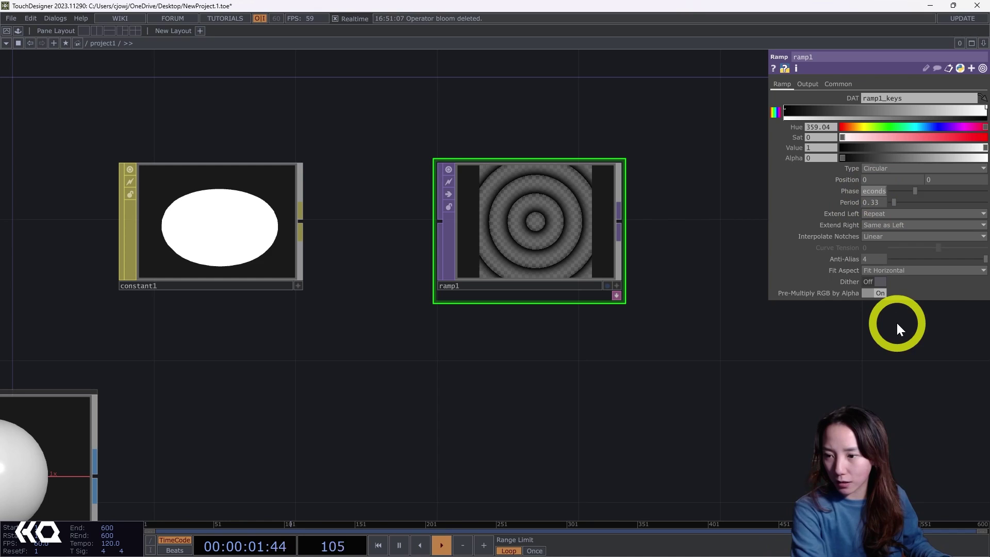
key("Return")
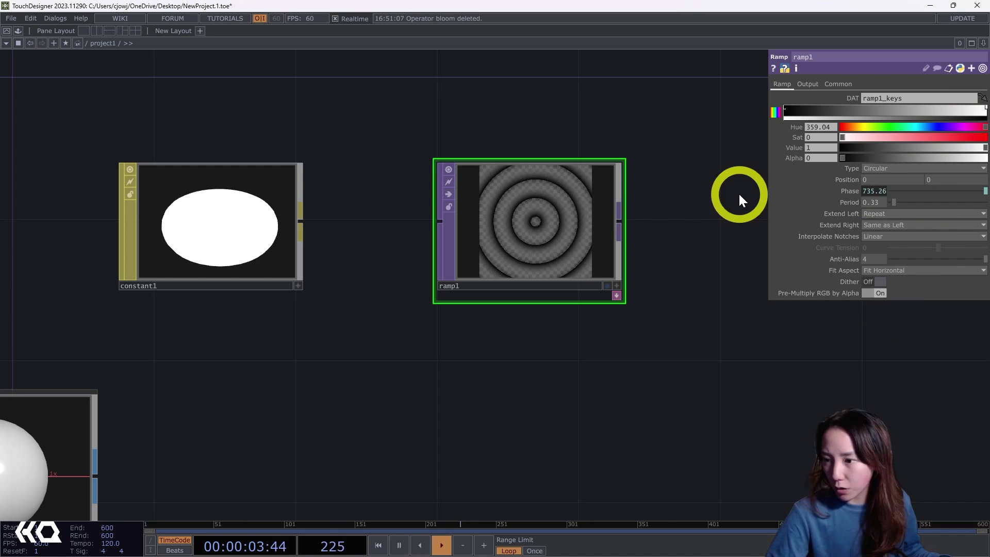
Step: Recolor ramp1's black start key to turquoise with hue 176, saturation 1 and value 1
scroll(590, 303, "down", 5)
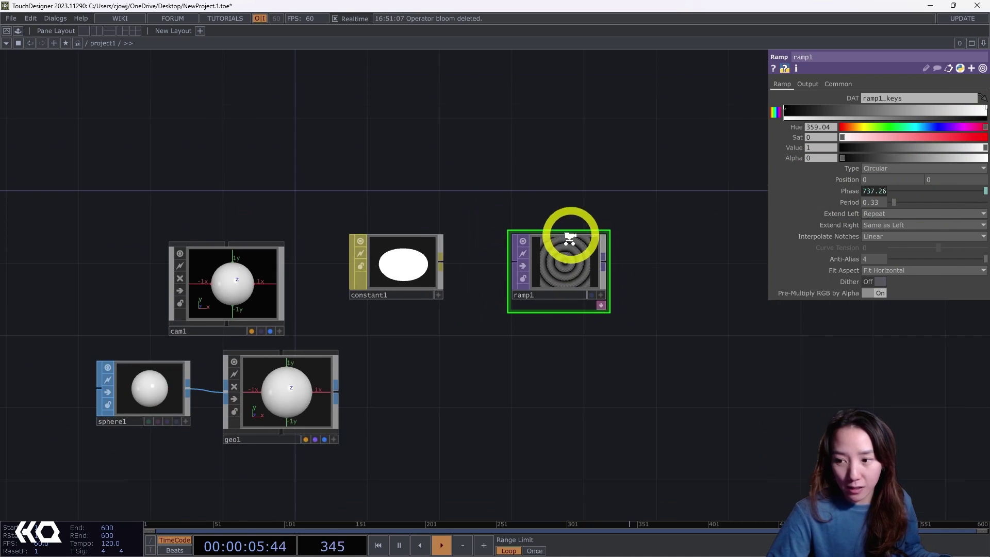
scroll(569, 238, "up", 3)
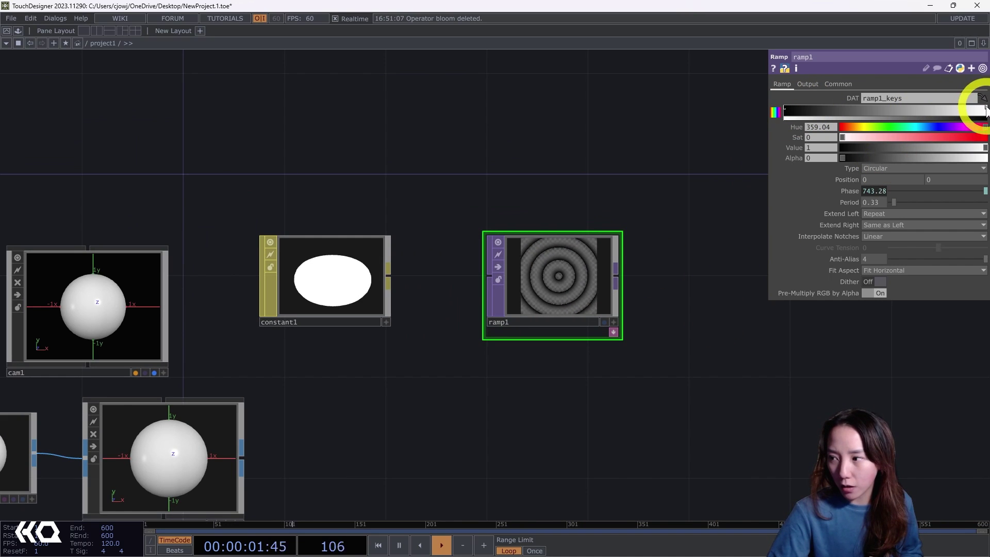
left_click(783, 104)
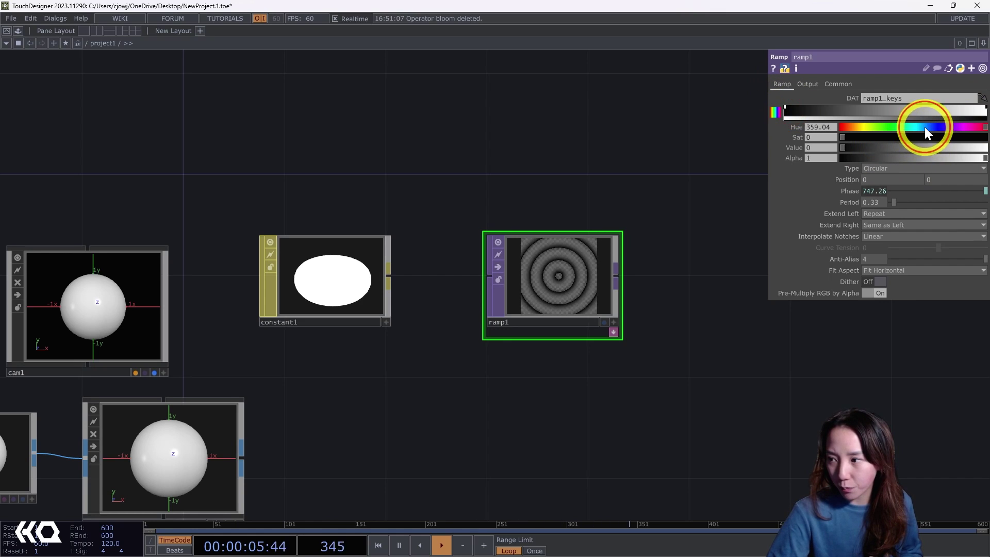
left_click_drag(924, 127, 984, 137)
Step: Assign ramp1 as the Color Map of the constant1 material
scroll(700, 276, "down", 3)
left_click_drag(563, 290, 493, 234)
left_click(468, 202)
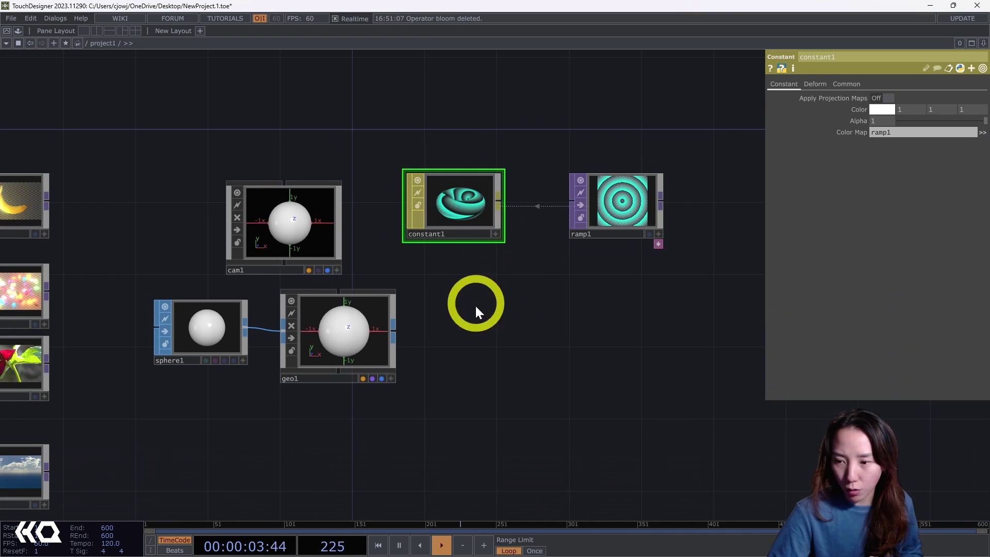
Step: Add a Render TOP to the right of geo1
left_click_drag(476, 306, 437, 355)
double_click(437, 355)
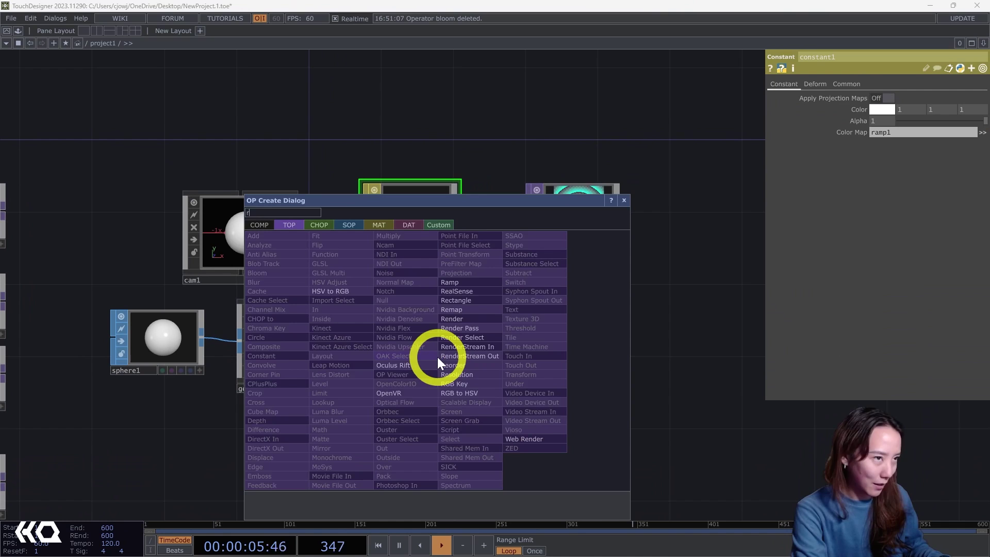
left_click(462, 317)
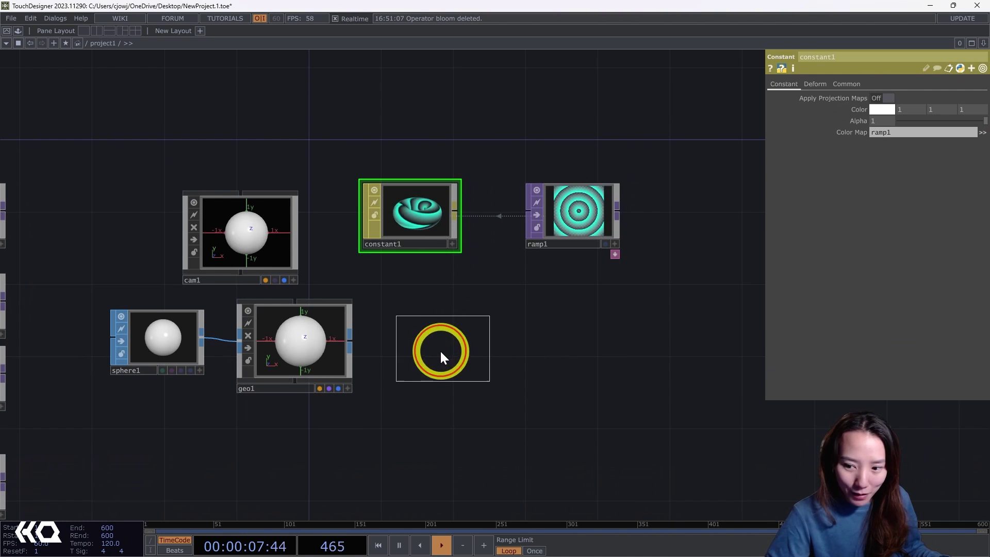
left_click(440, 349)
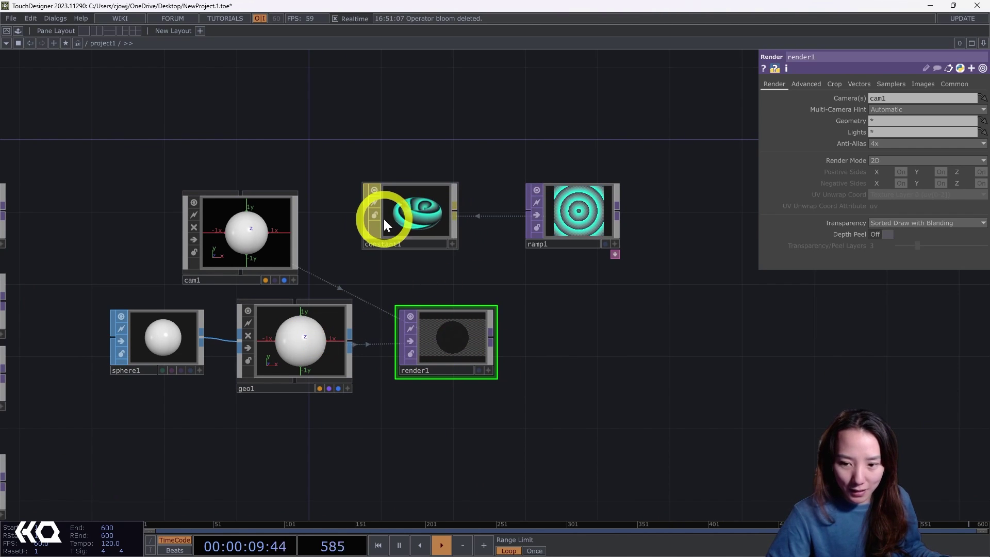
Step: Apply the constant1 material to geo1 and check the rendered sphere
left_click_drag(433, 213, 308, 341)
scroll(429, 364, "up", 4)
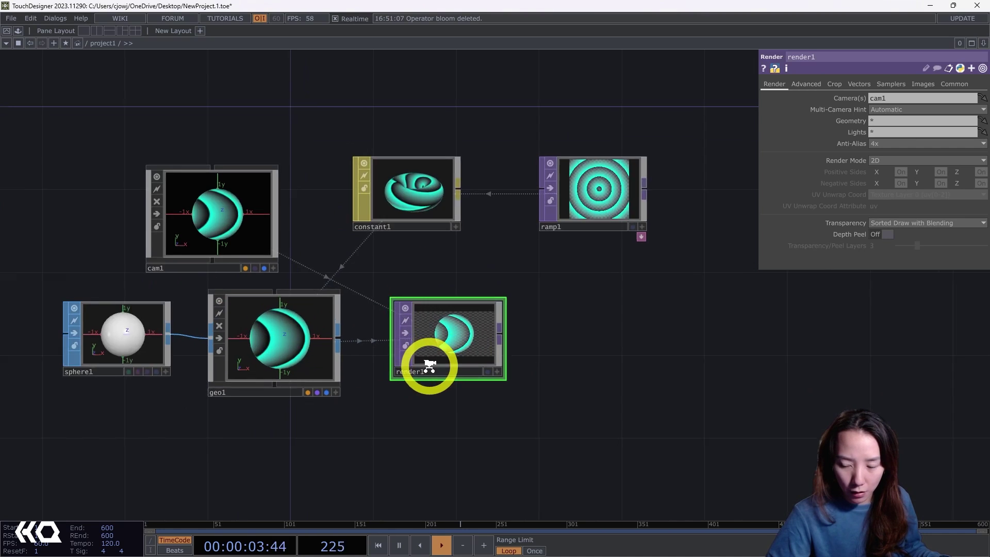
scroll(431, 364, "down", 4)
scroll(431, 356, "up", 2)
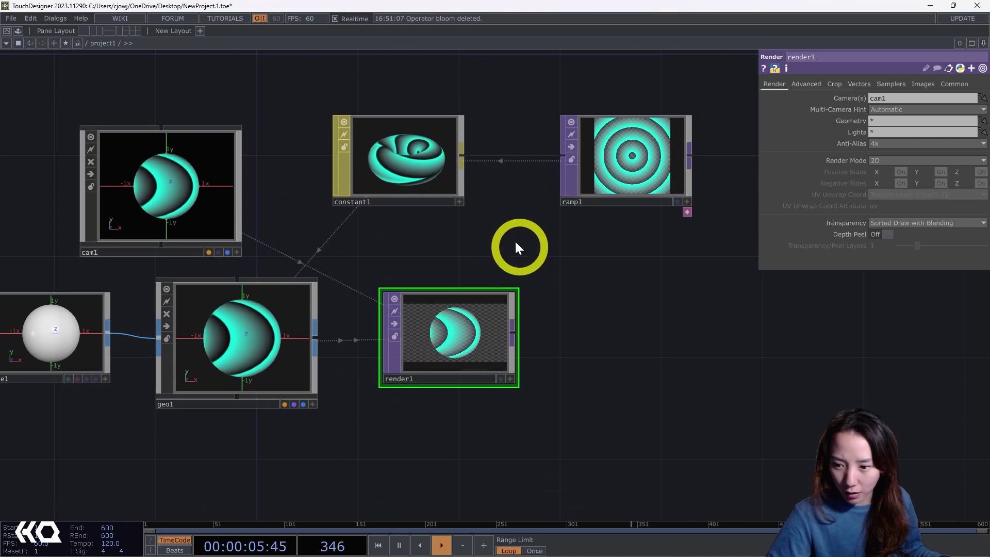
Step: Change ramp1's type to Radial
left_click_drag(504, 288, 482, 309)
left_click(607, 189)
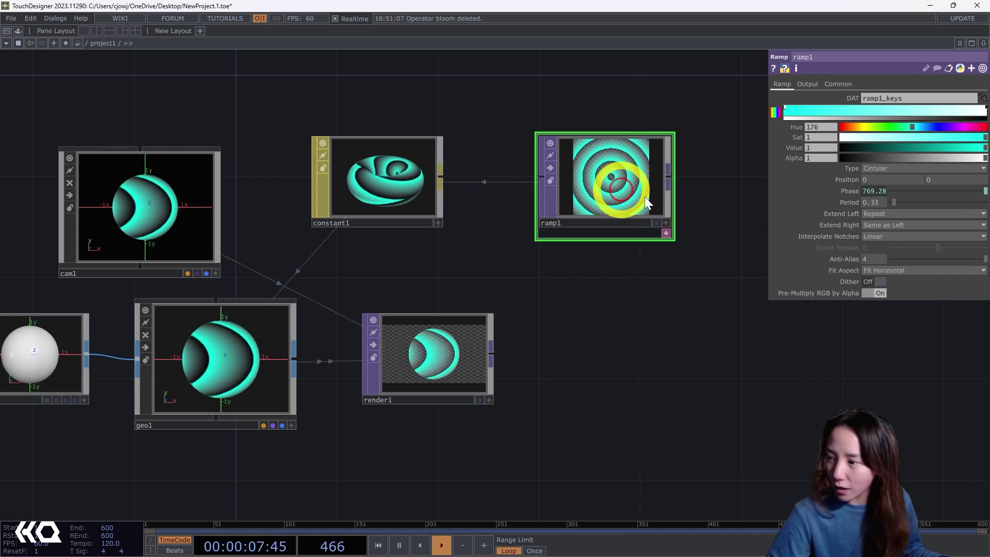
left_click_drag(861, 163, 871, 197)
Step: Animate geo1's Y rotation with the expression absTime.frame
left_click(258, 370)
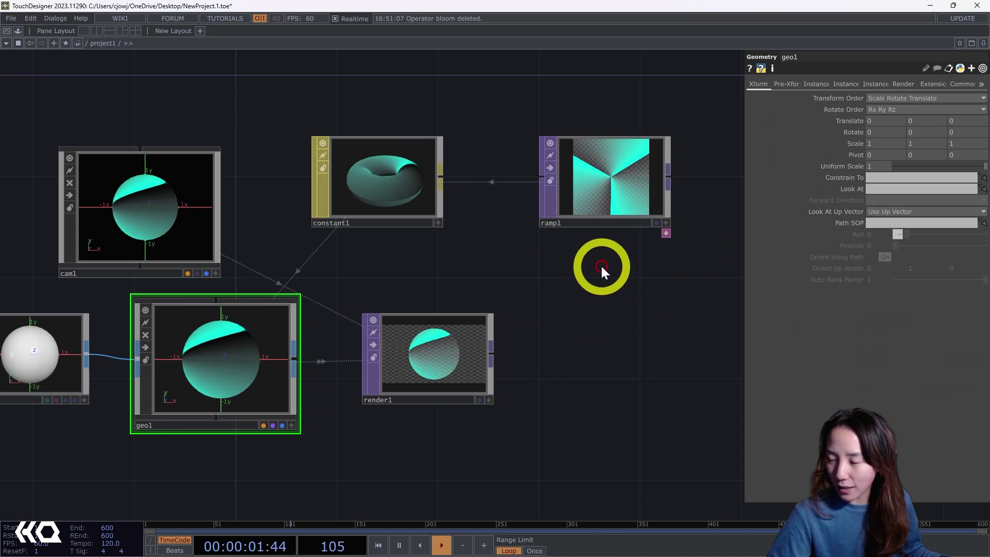
left_click(920, 132)
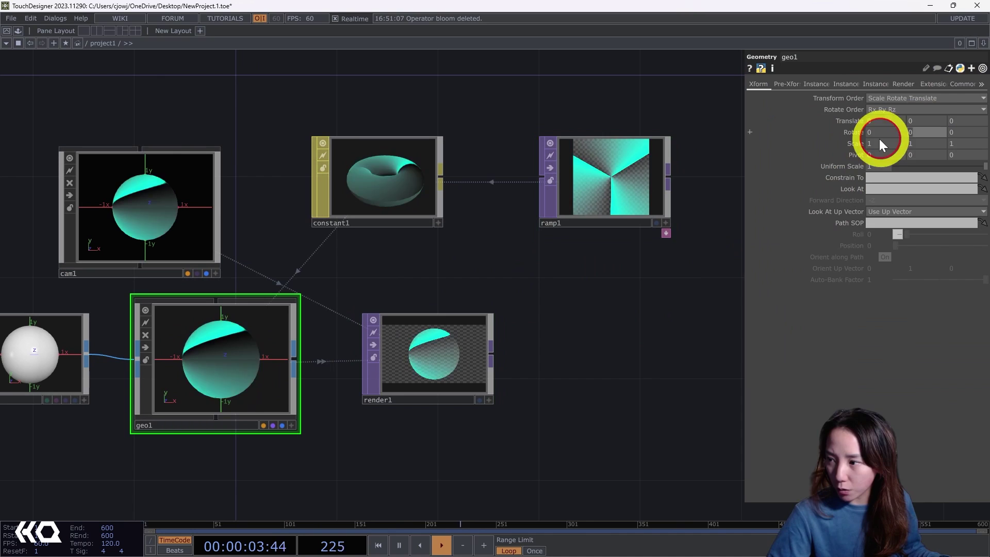
type("absTi")
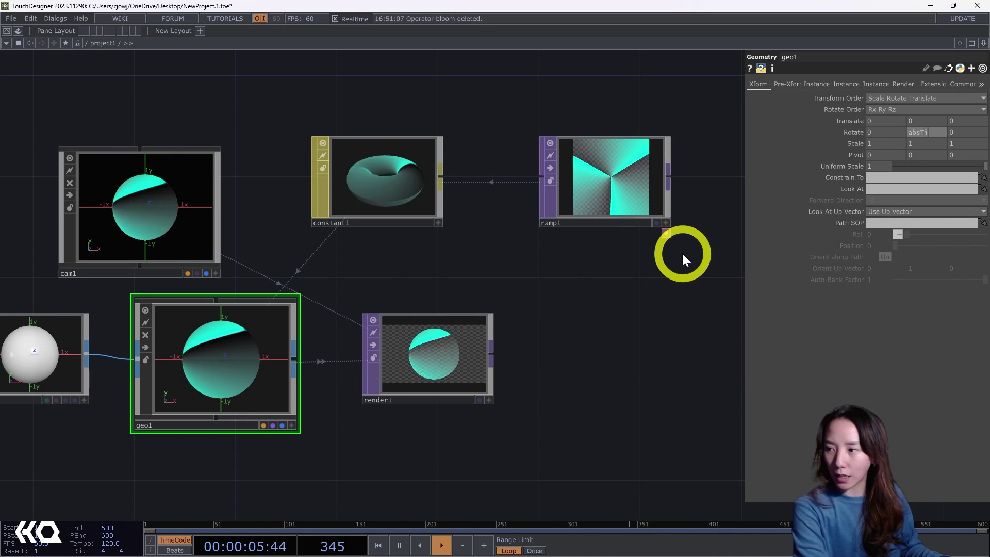
type("me.fra")
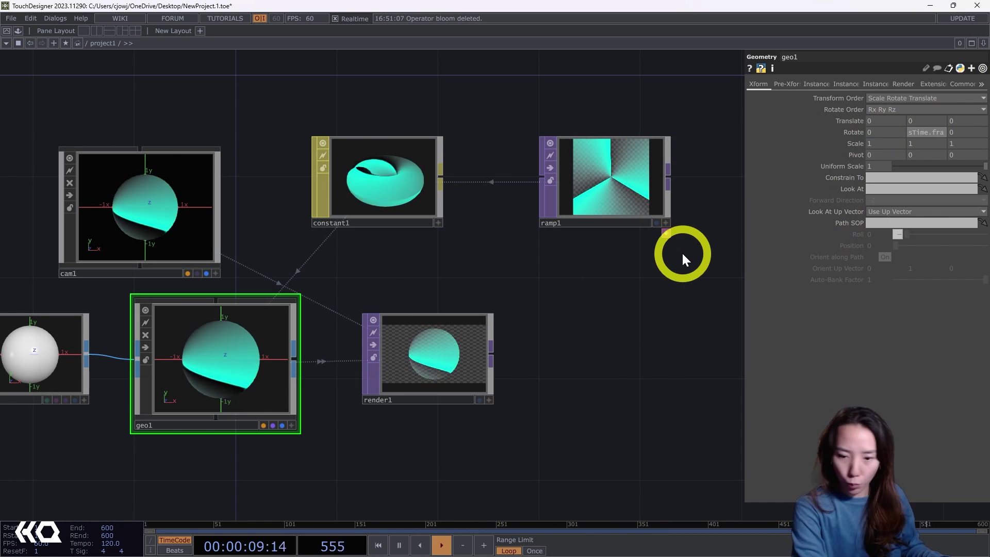
key("Return")
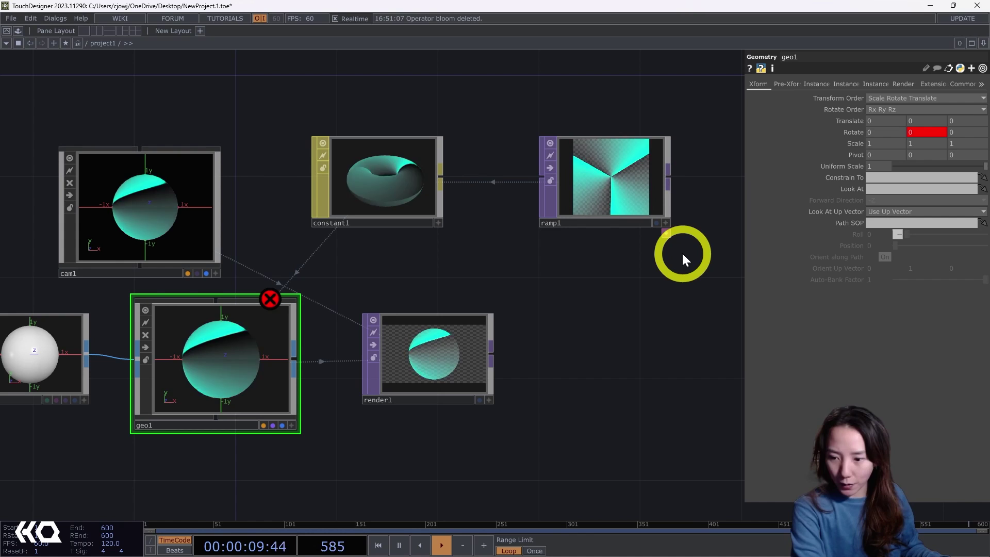
left_click(847, 132)
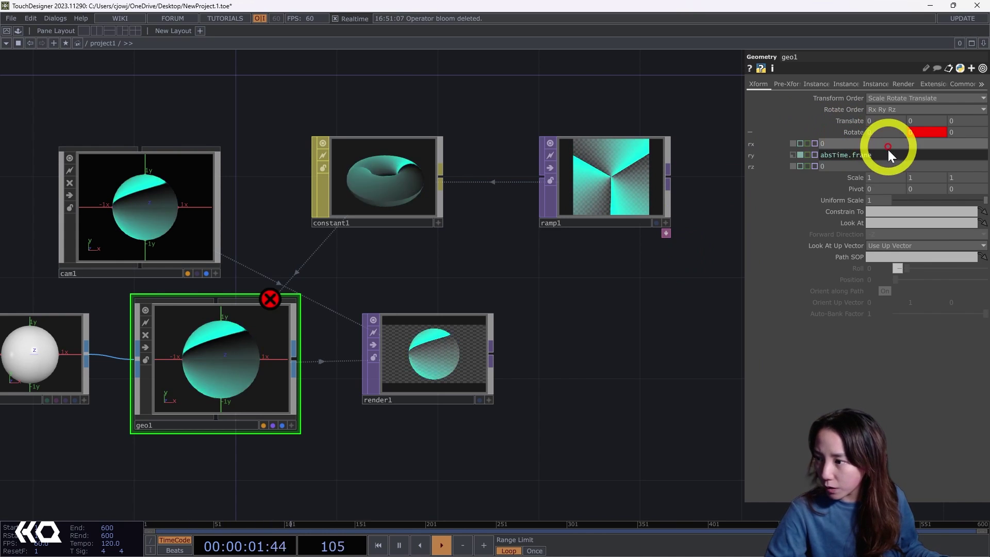
left_click(868, 155)
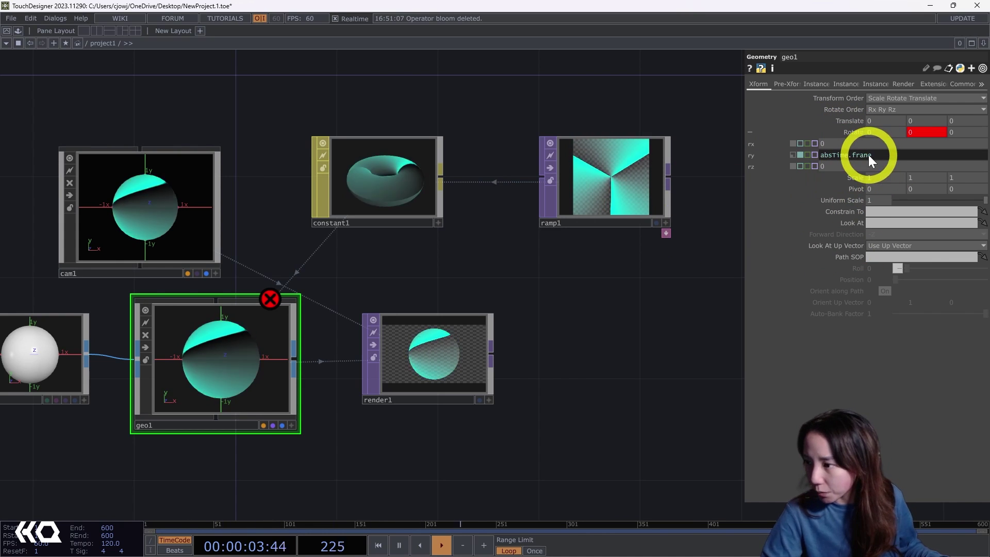
key("Delete")
type("m")
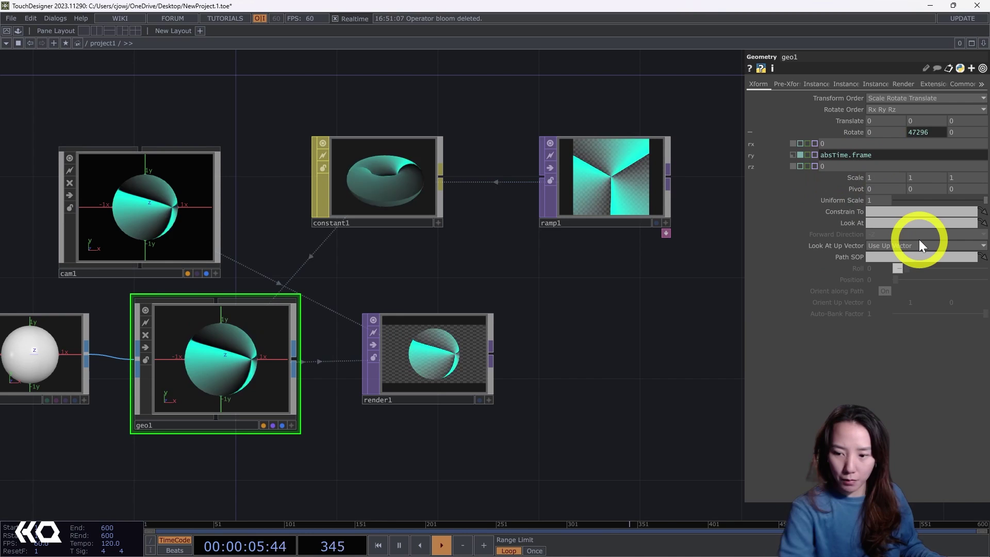
Step: Add a Bloom TOP after render1, connected to its output
left_click_drag(570, 347, 466, 340)
scroll(443, 361, "down", 5)
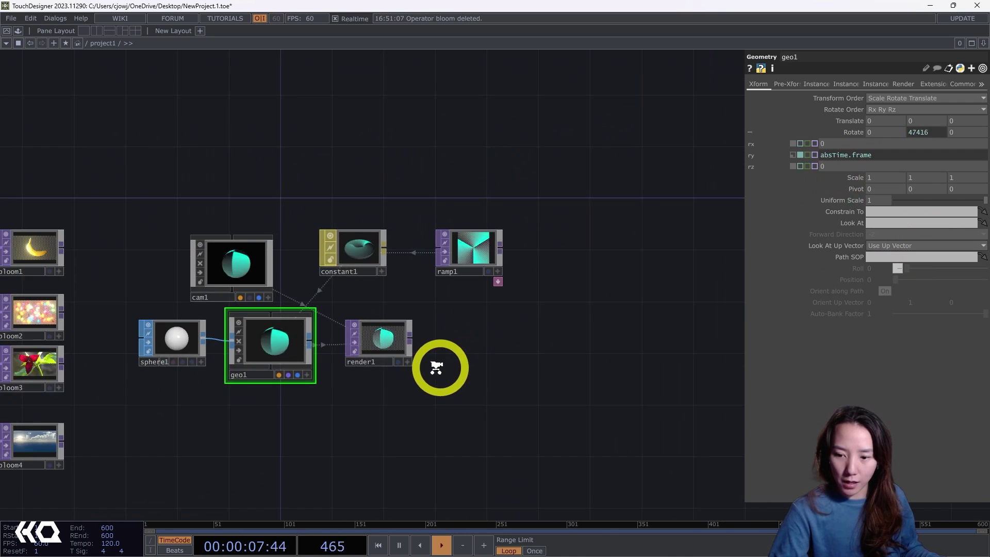
scroll(426, 356, "up", 5)
scroll(464, 348, "down", 2)
left_click_drag(431, 290, 425, 270)
type("bloo")
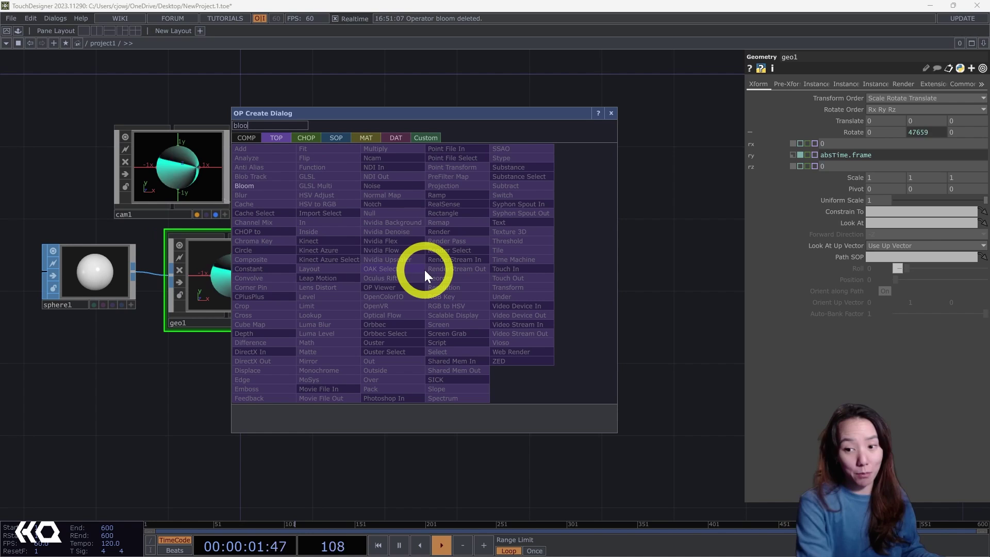
left_click(257, 186)
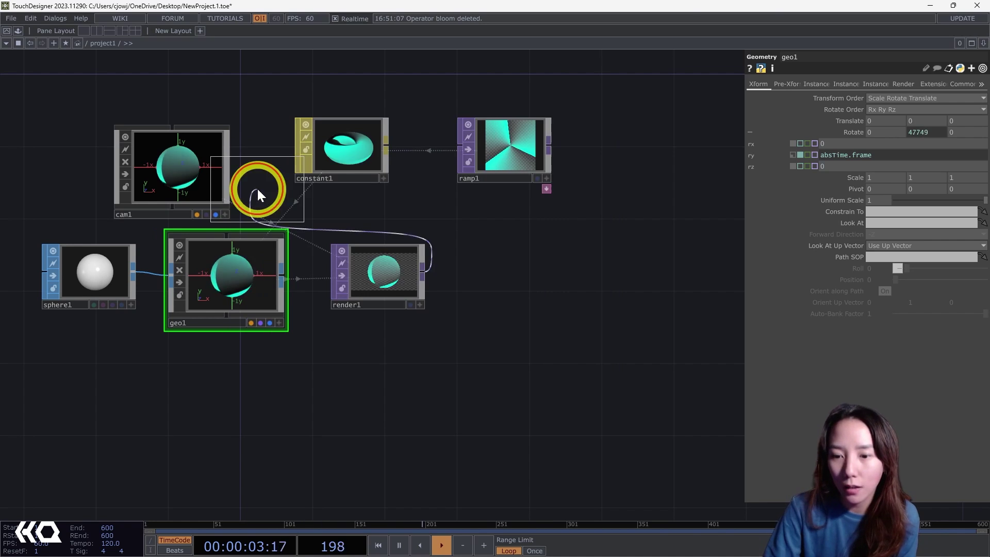
left_click(534, 274)
Step: Set bloom5's Pre-Black Level to 0.5 and its Bloom Intensity to 0.42
scroll(557, 278, "up", 3)
left_click_drag(585, 282, 465, 285)
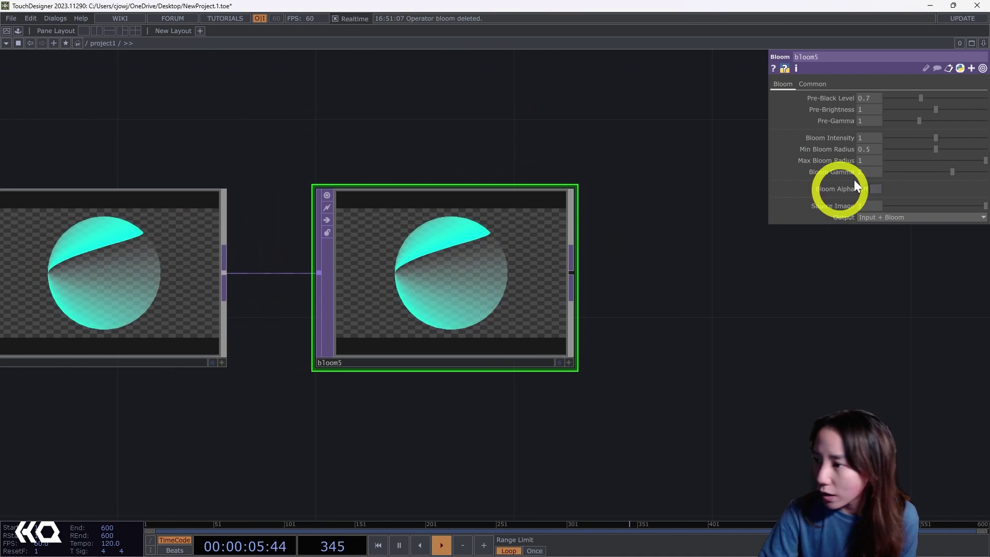
left_click_drag(918, 98, 913, 97)
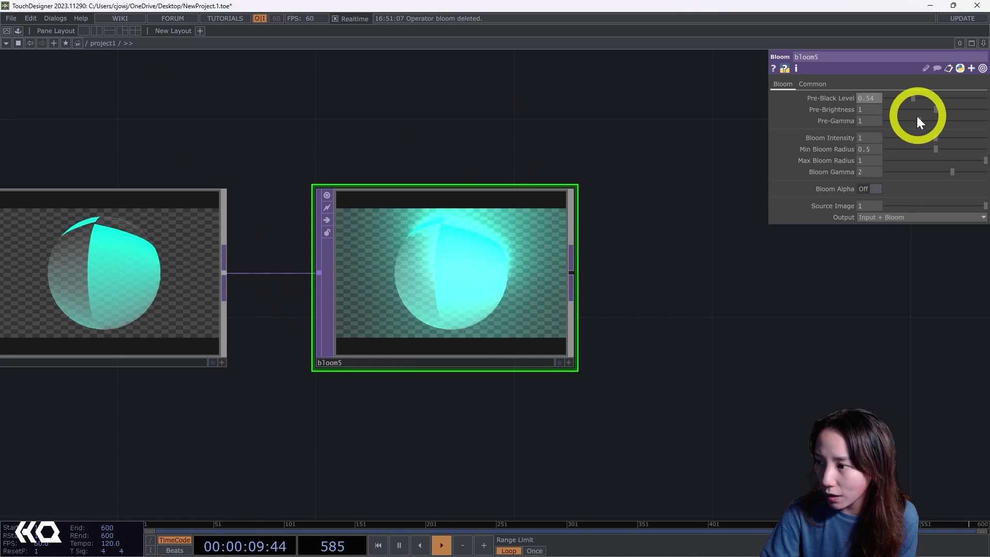
left_click_drag(931, 133, 906, 136)
left_click_drag(909, 97, 910, 97)
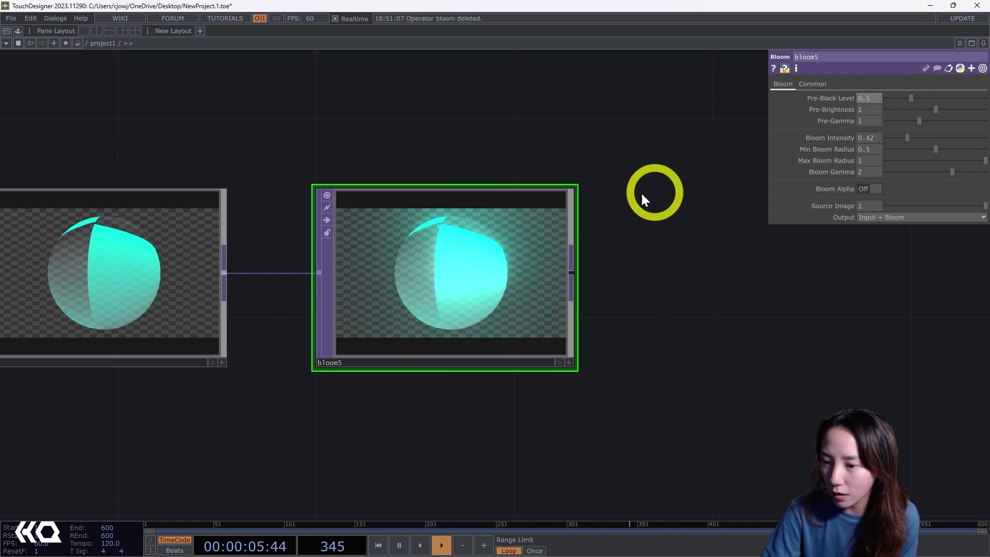
Step: Add a Line MAT above the constant1 material
scroll(626, 194, "down", 5)
left_click_drag(612, 192, 630, 322)
scroll(619, 312, "down", 3)
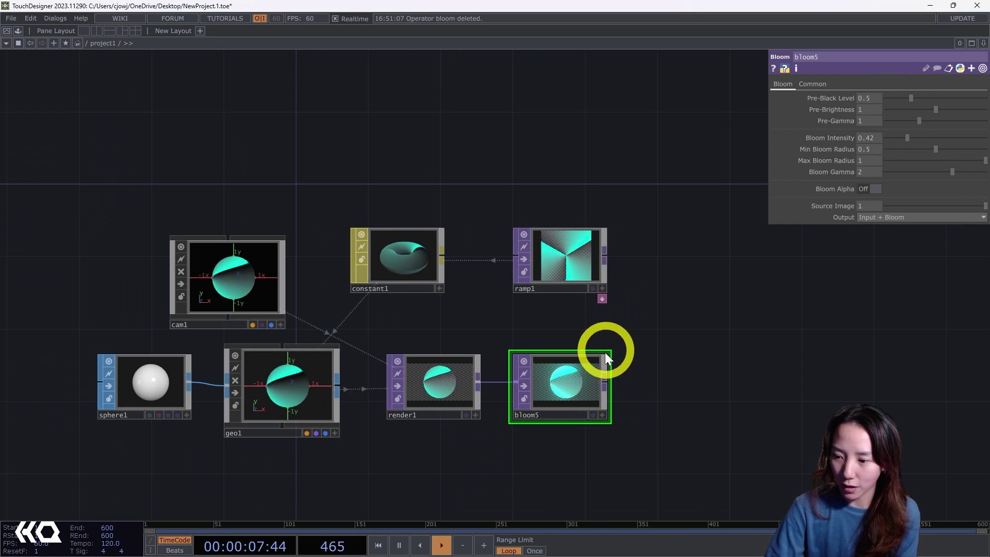
left_click_drag(484, 206, 463, 203)
key("Tab")
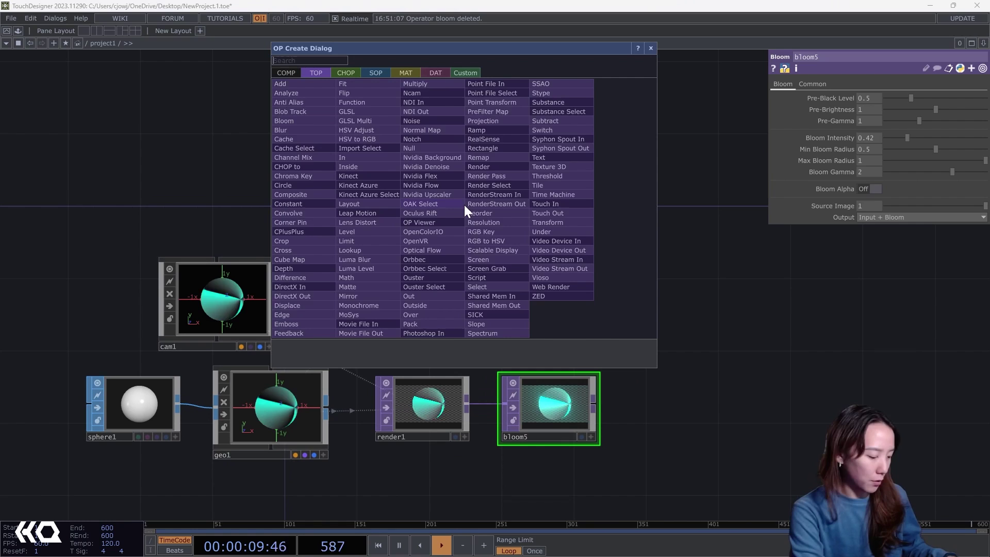
type("line")
left_click(406, 73)
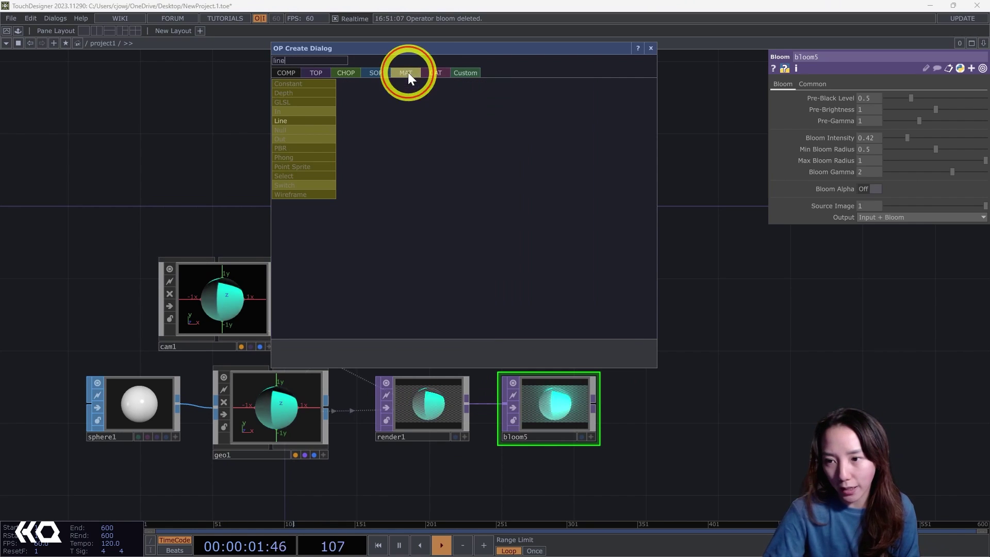
left_click(321, 129)
left_click(381, 212)
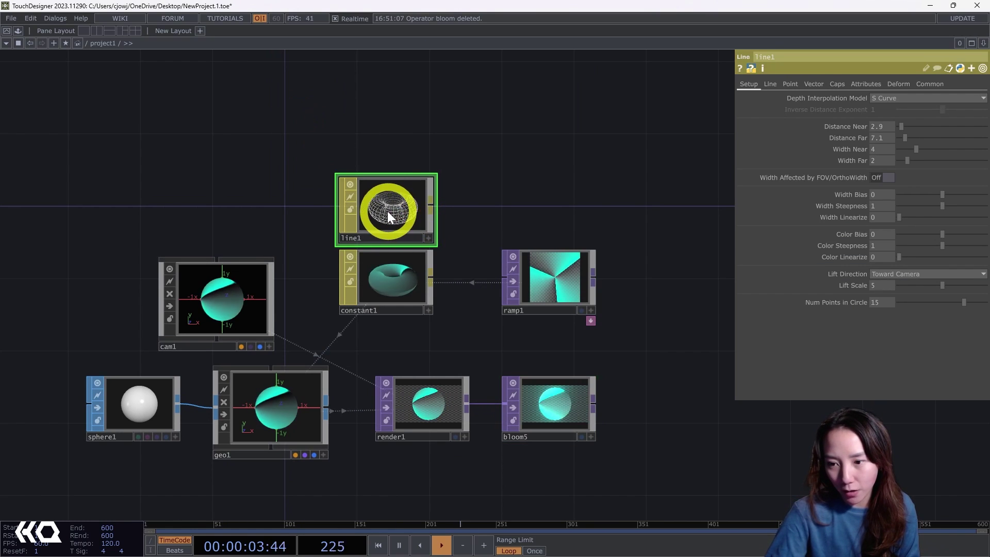
Step: Assign line1 as geo1's material in place of constant1
left_click_drag(390, 195, 294, 394)
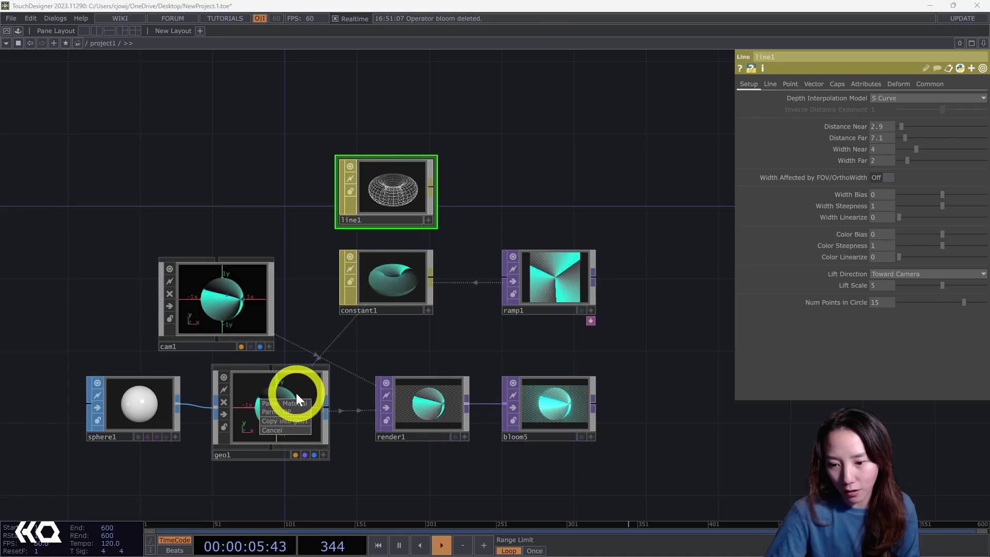
scroll(309, 416, "up", 4)
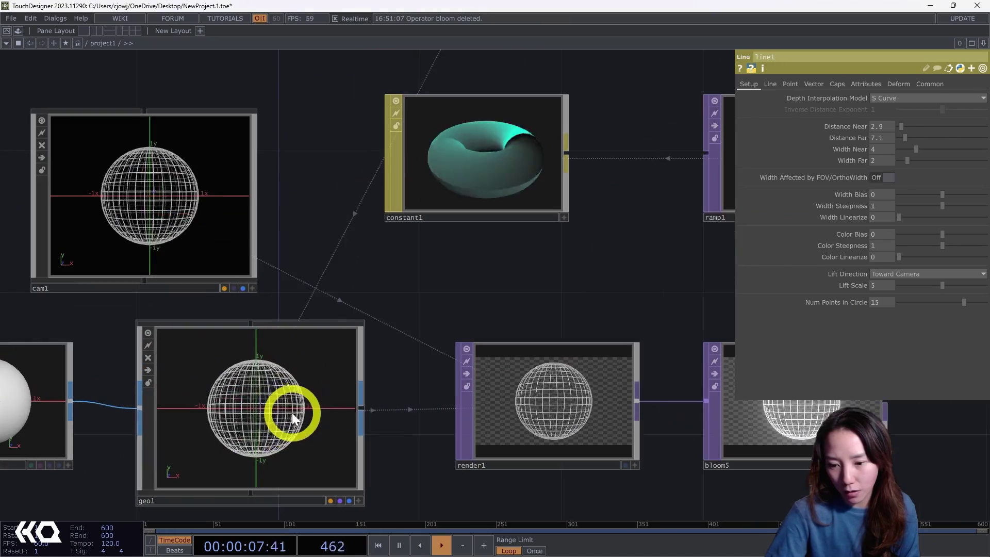
left_click(291, 413)
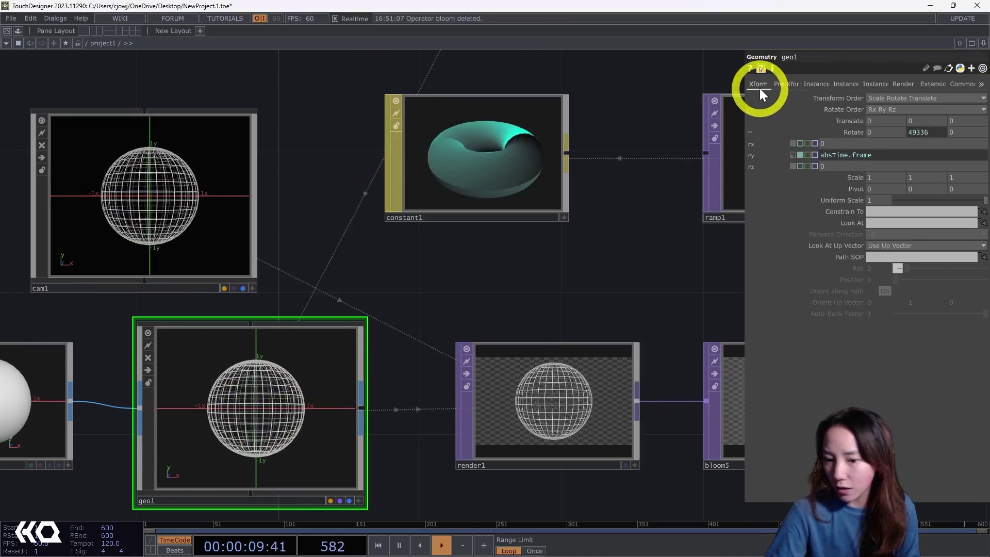
Step: Change sphere1's Primitive Type to Polygon
left_click(73, 365)
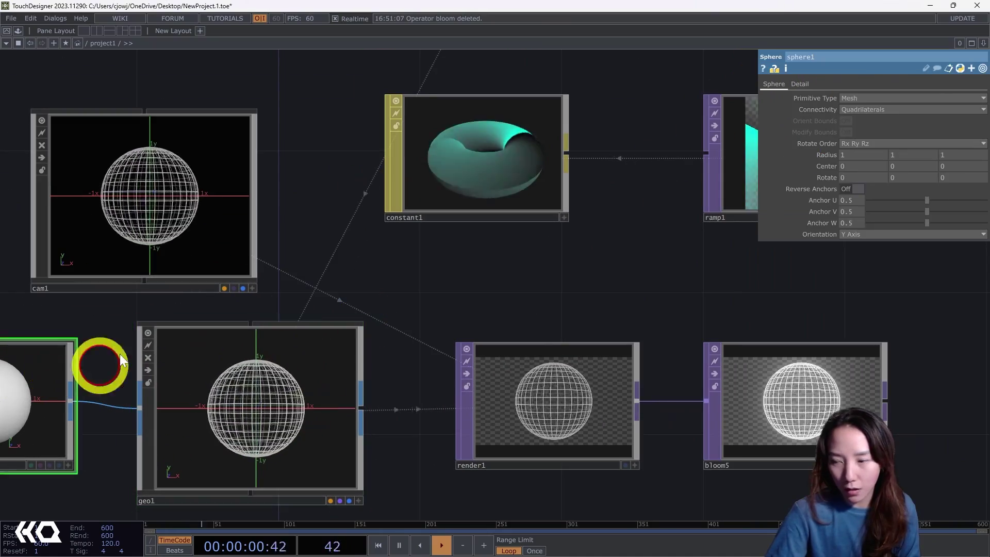
left_click(876, 98)
left_click(854, 119)
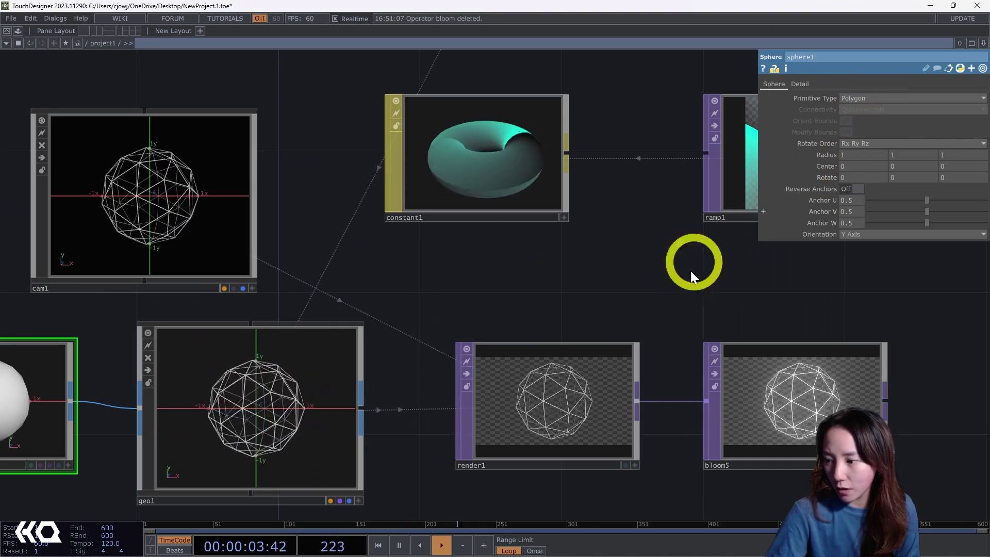
Step: Set bloom5's Bloom Intensity to 1.12 and its Pre-Black Level to 0.35
scroll(562, 250, "right", 5)
scroll(559, 356, "up", 3)
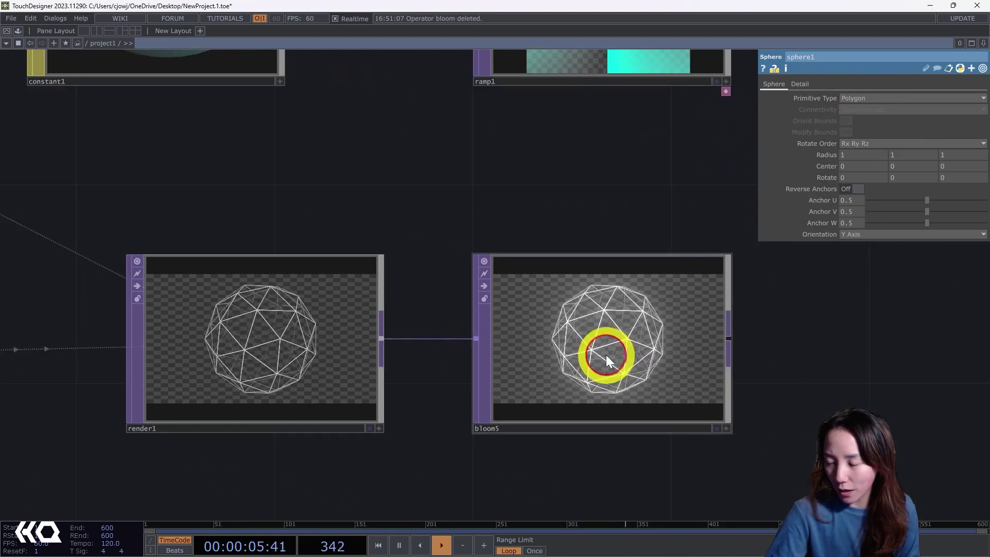
left_click(603, 355)
left_click_drag(907, 128, 943, 125)
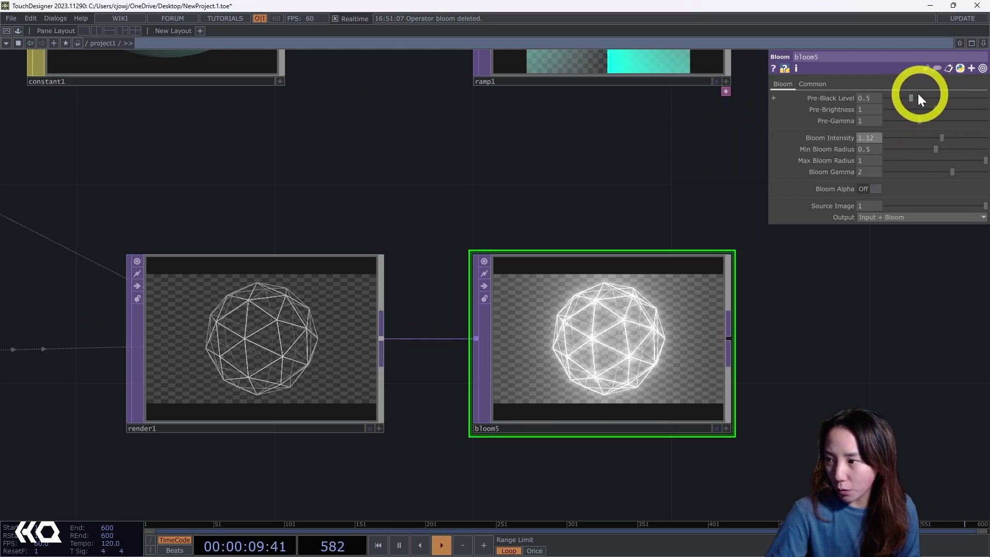
left_click_drag(918, 95, 905, 99)
scroll(703, 309, "down", 5)
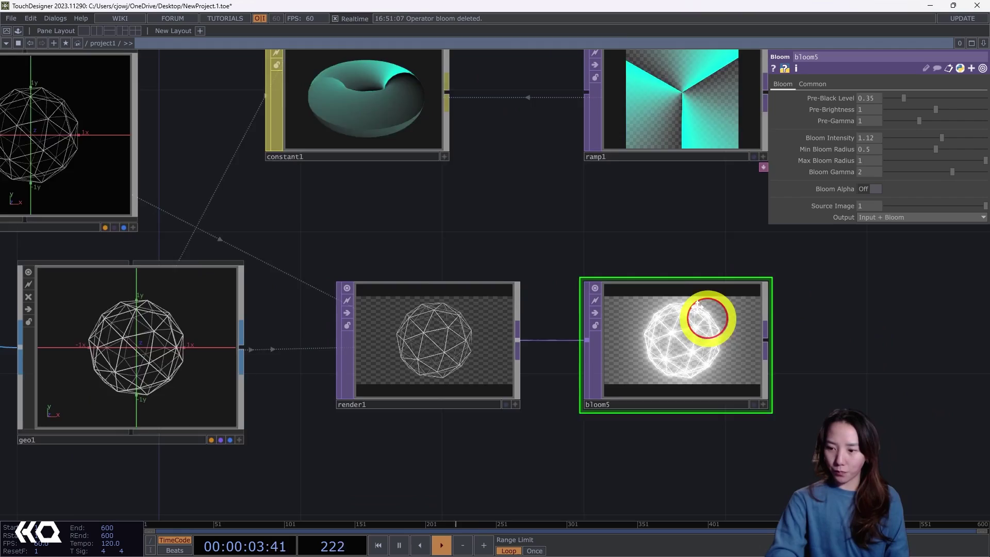
scroll(674, 332, "up", 4)
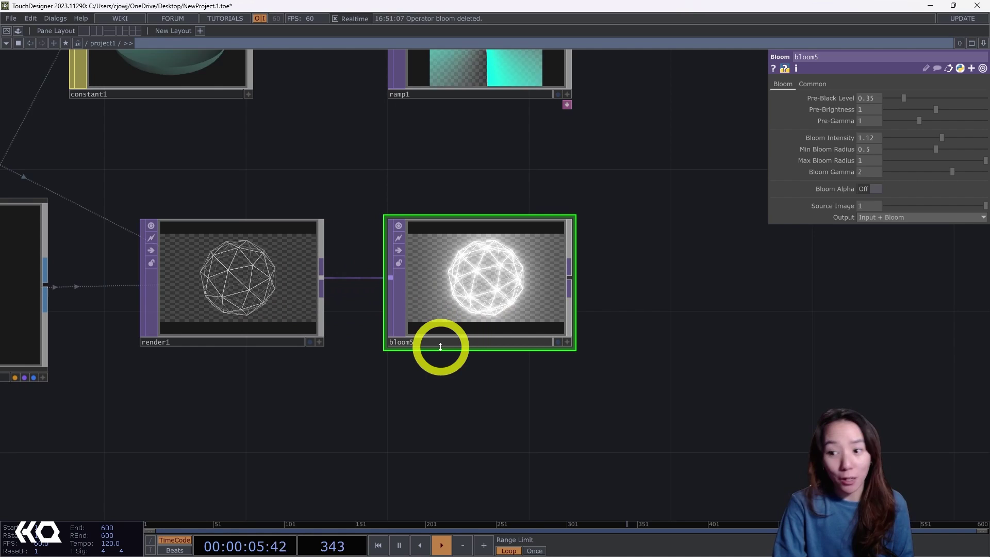
scroll(440, 347, "down", 5)
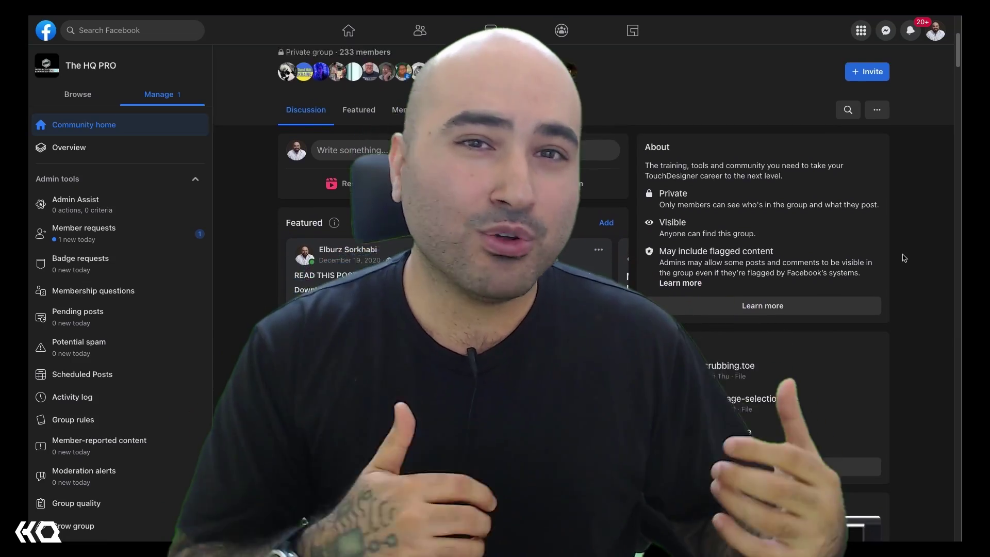
scroll(904, 257, "down", 3)
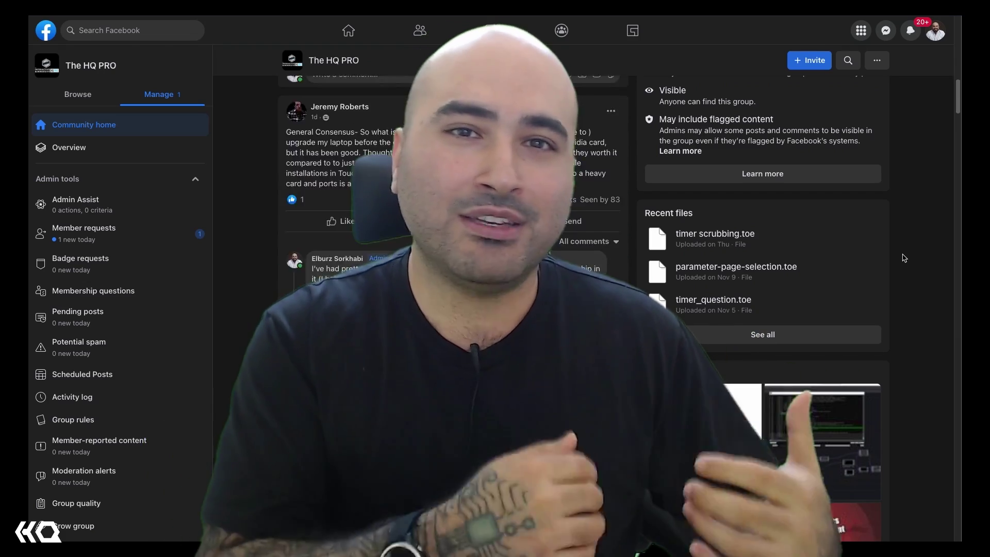
scroll(904, 258, "down", 7)
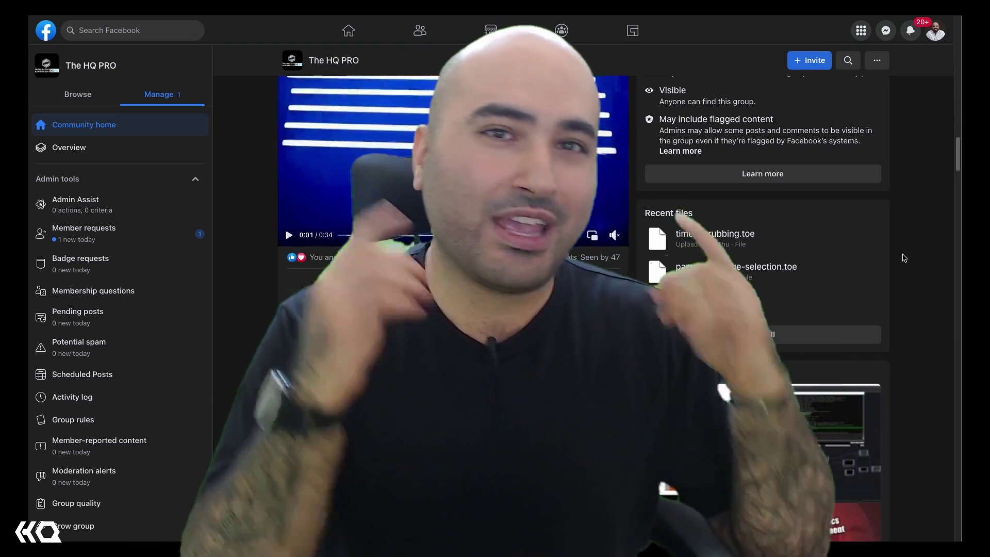